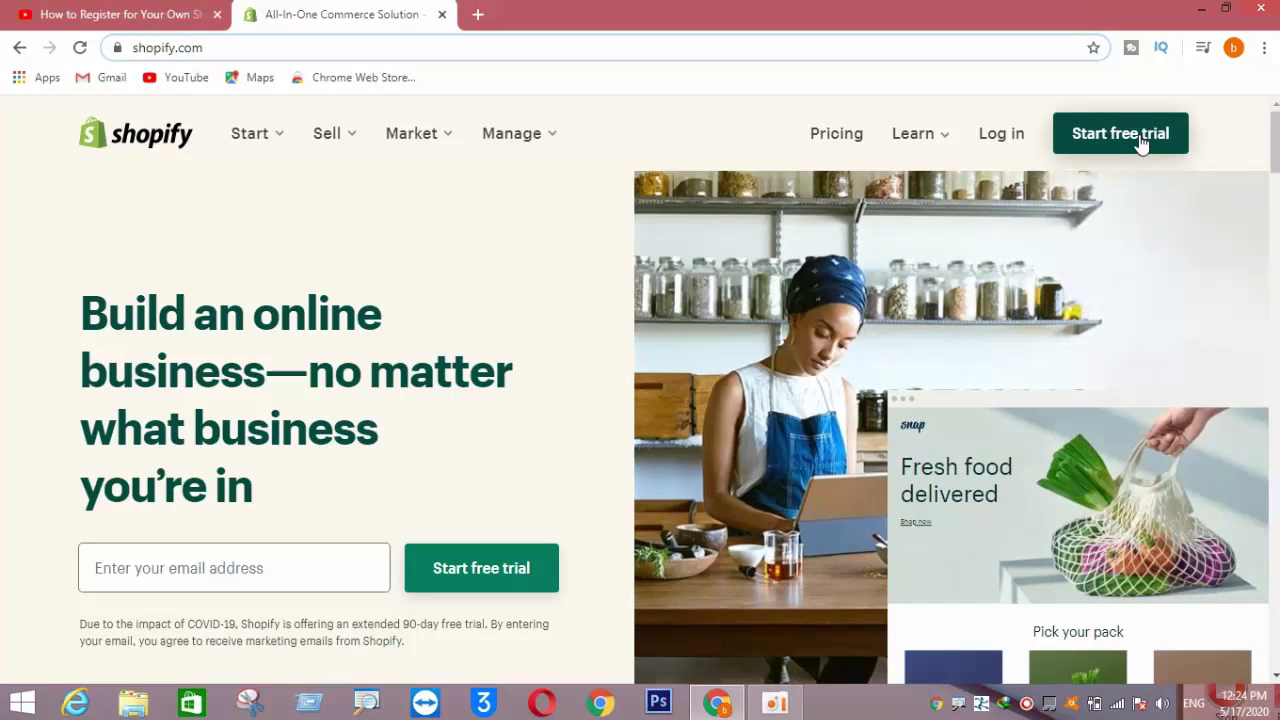
- Open the free 90-day trial signup form from the Shopify homepage
click(1126, 139)
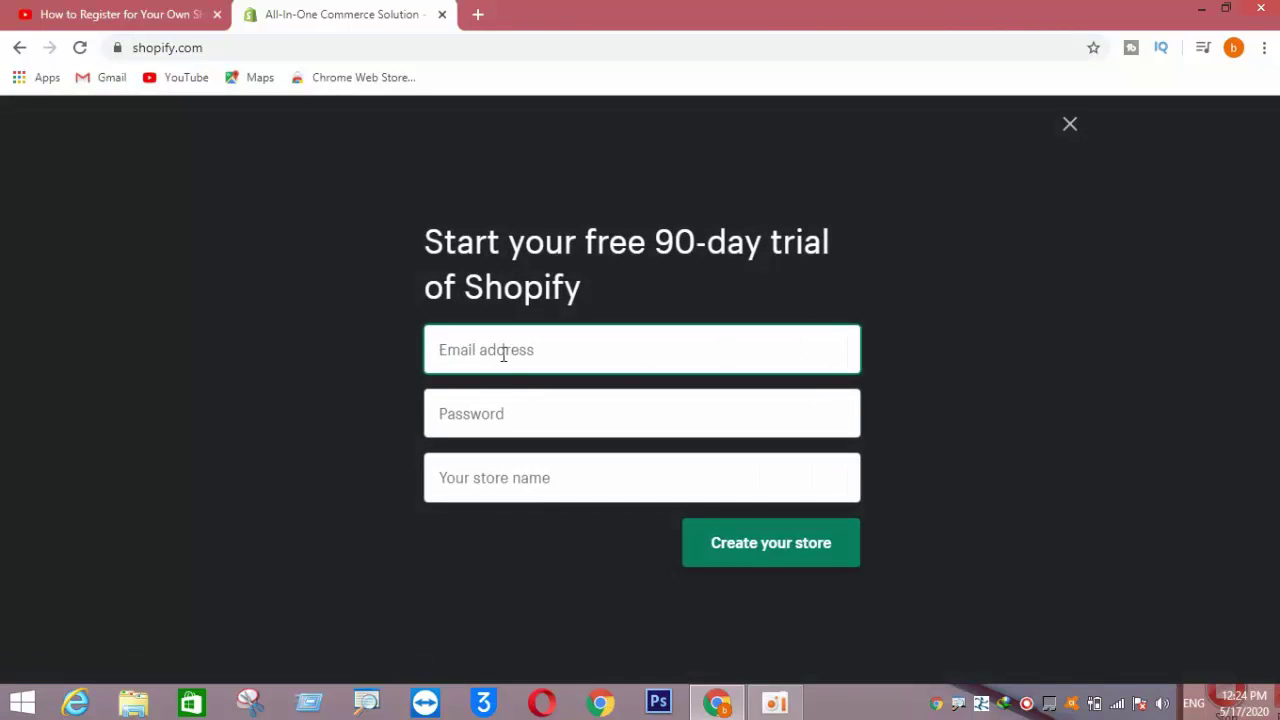
- Enter the account email address and password in the trial signup form
click(508, 417)
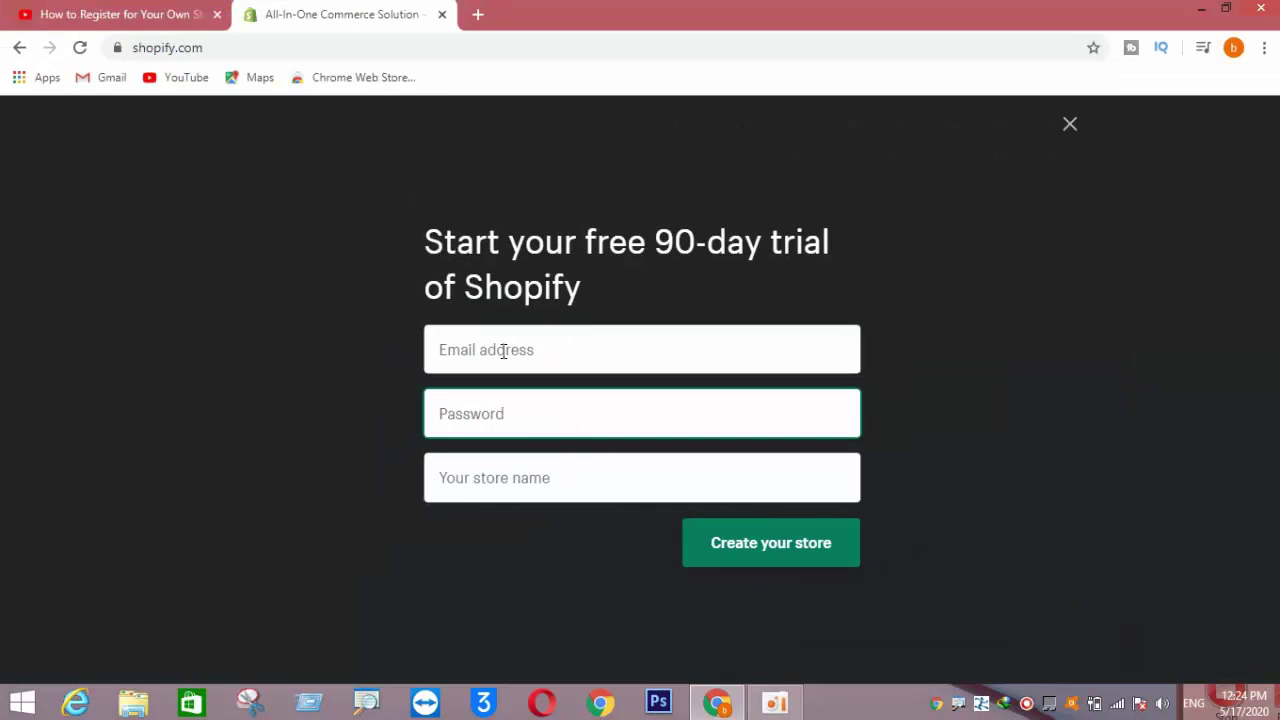
click(500, 349)
key(ctrl+v)
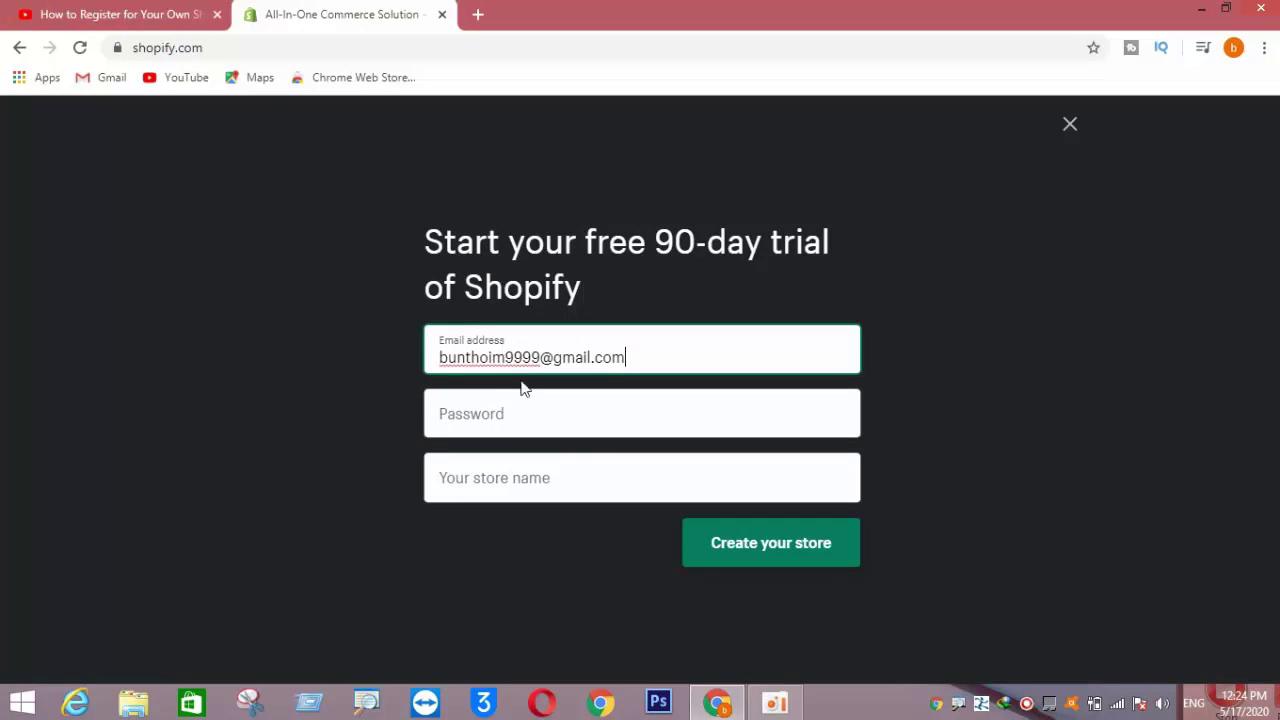
click(527, 409)
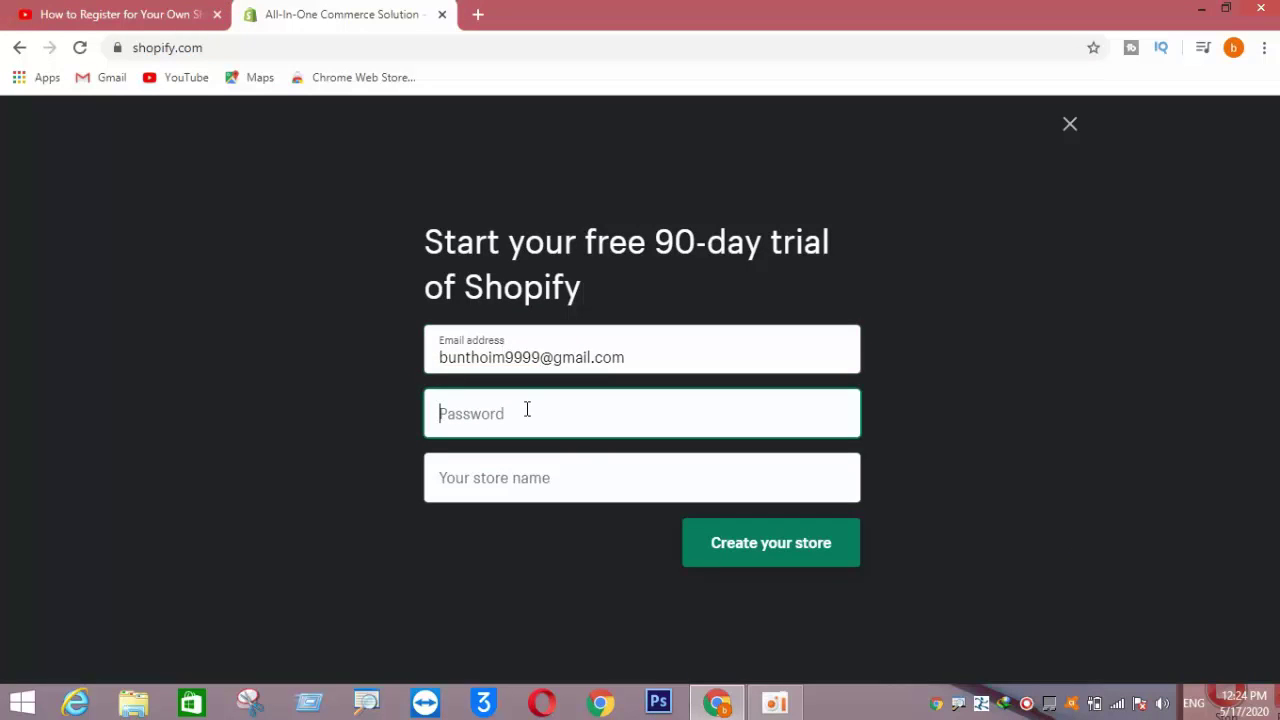
text(x)
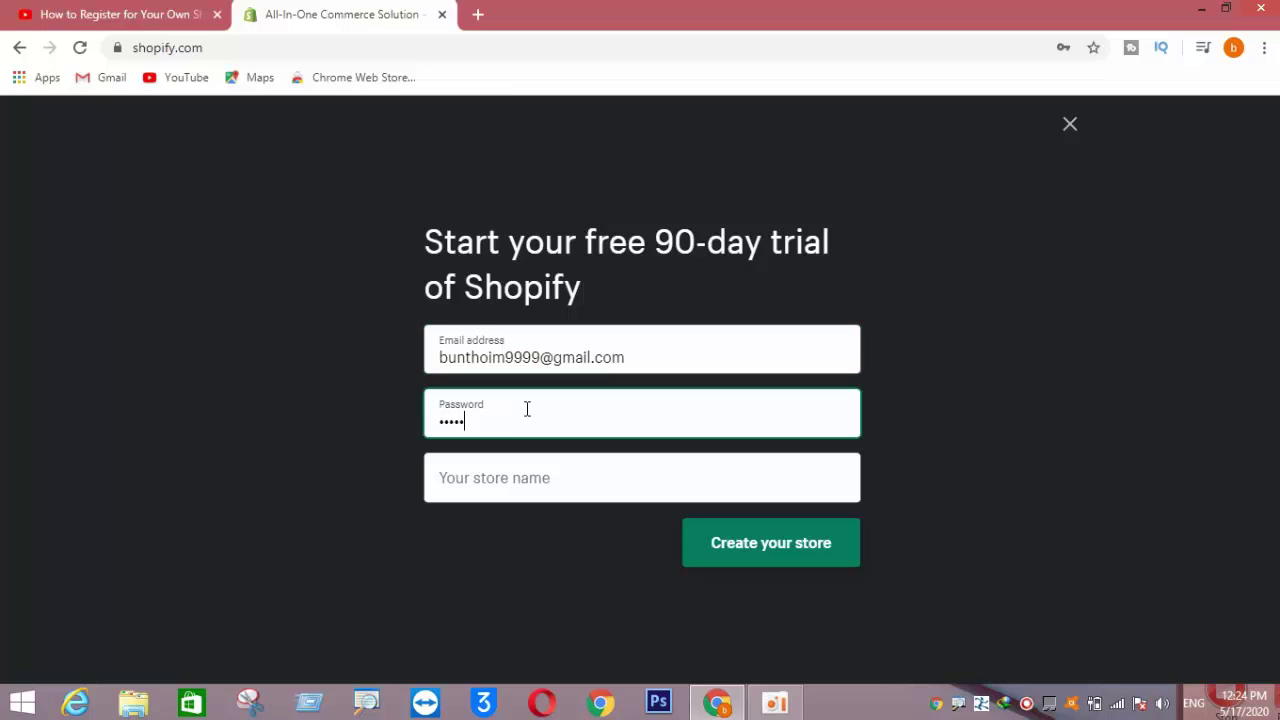
- Name the store mystoreonline168 and submit it with Create your store
click(515, 472)
text(o)
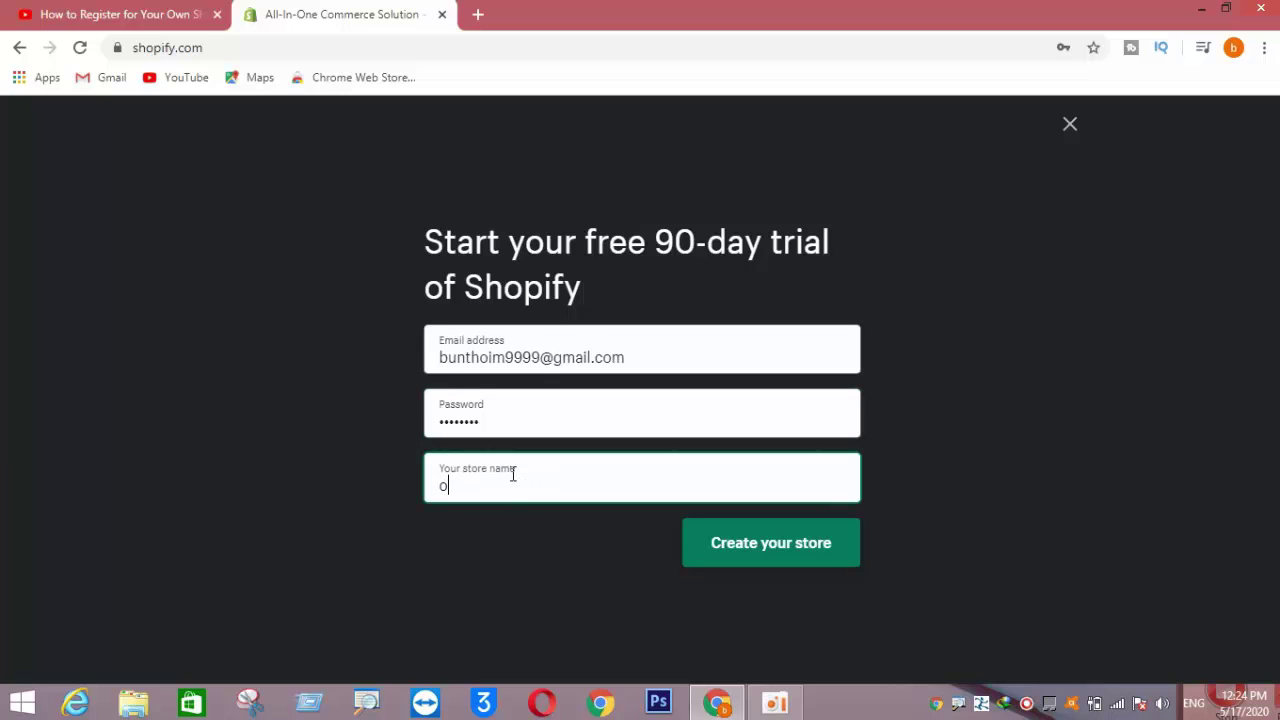
key(BackSpace)
text(n)
key(BackSpace)
text(mystor)
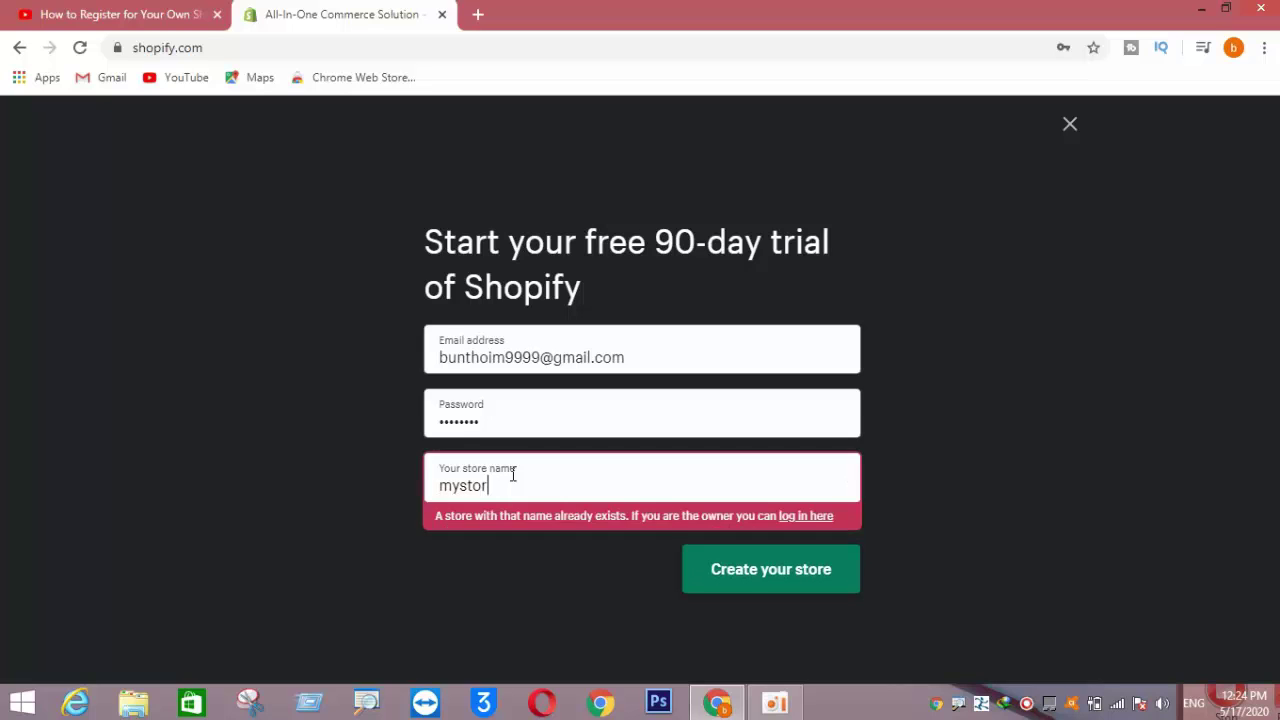
text(eonline11)
key(BackSpace)
key(BackSpace)
text(16)
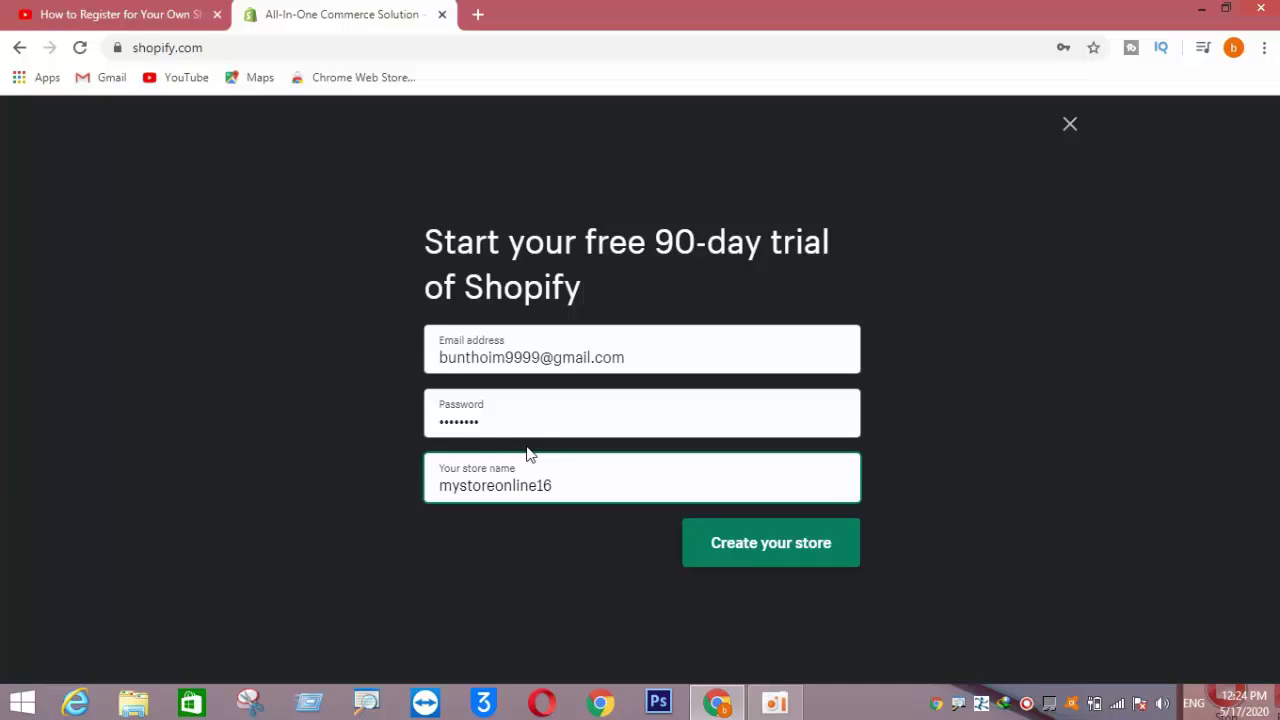
text(8)
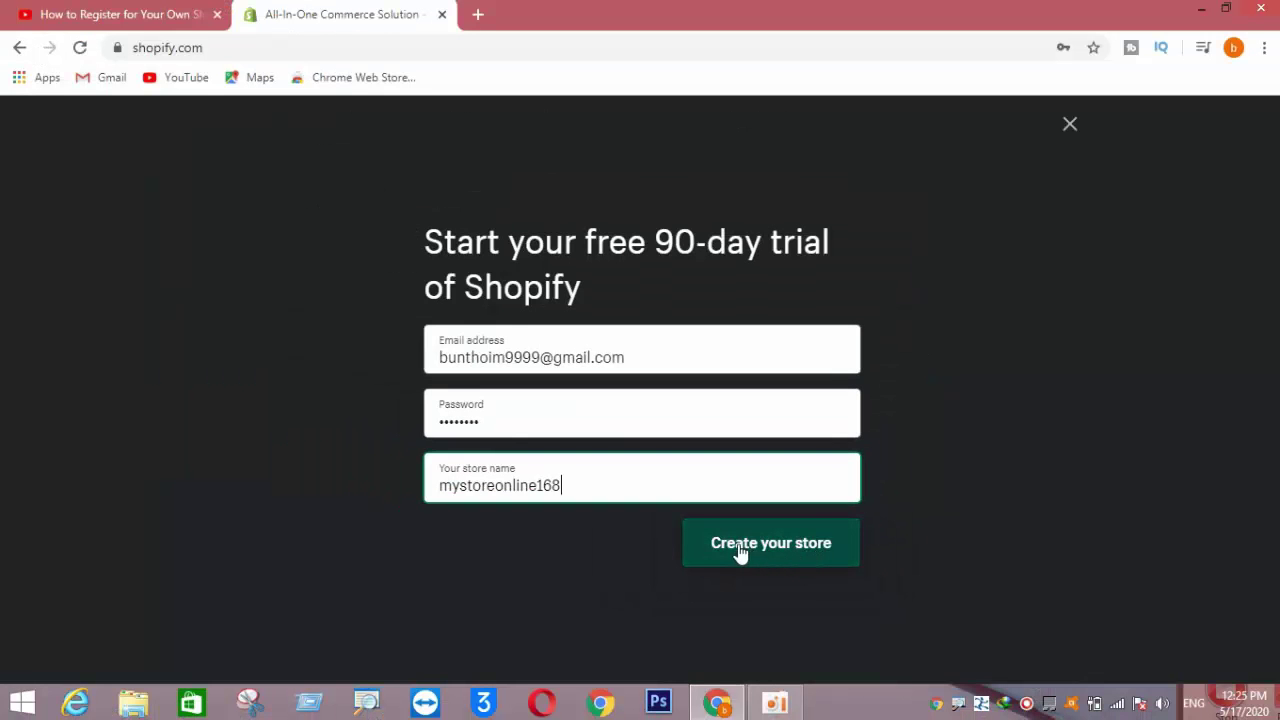
click(774, 545)
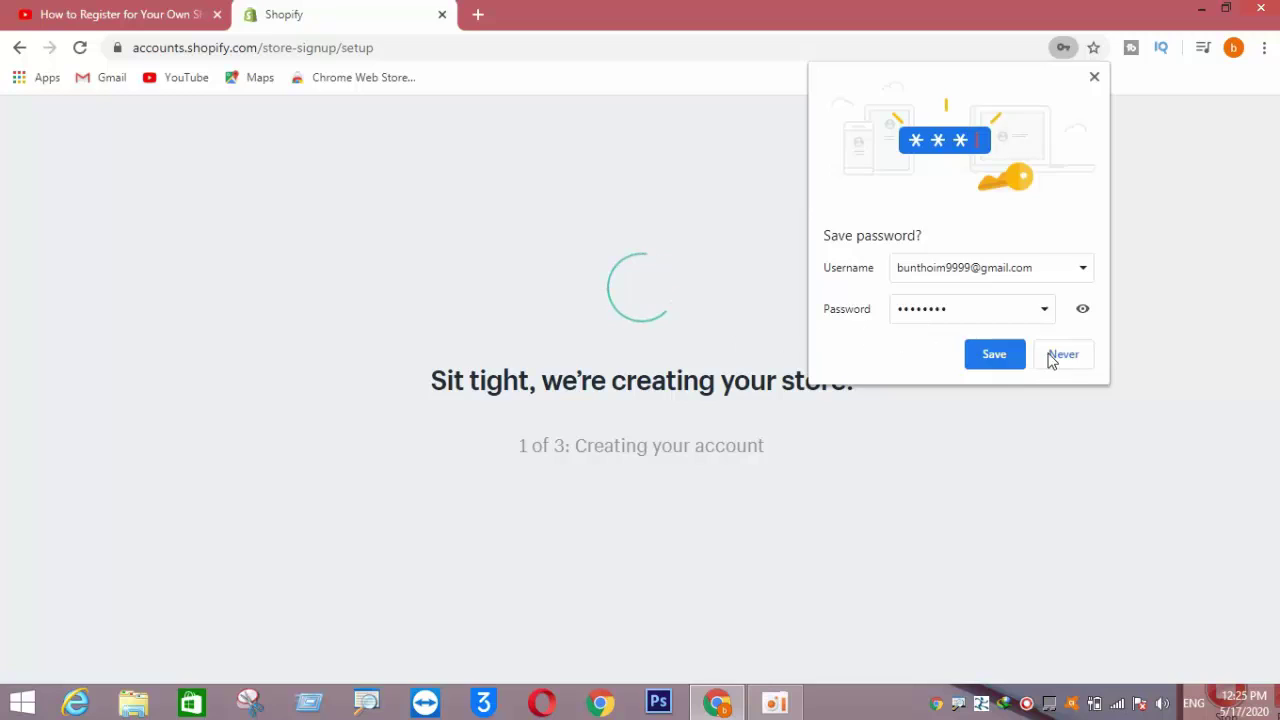
- Decline Chrome's save-password offer and wait for the 'Tell us a little about yourself' questions
click(1057, 357)
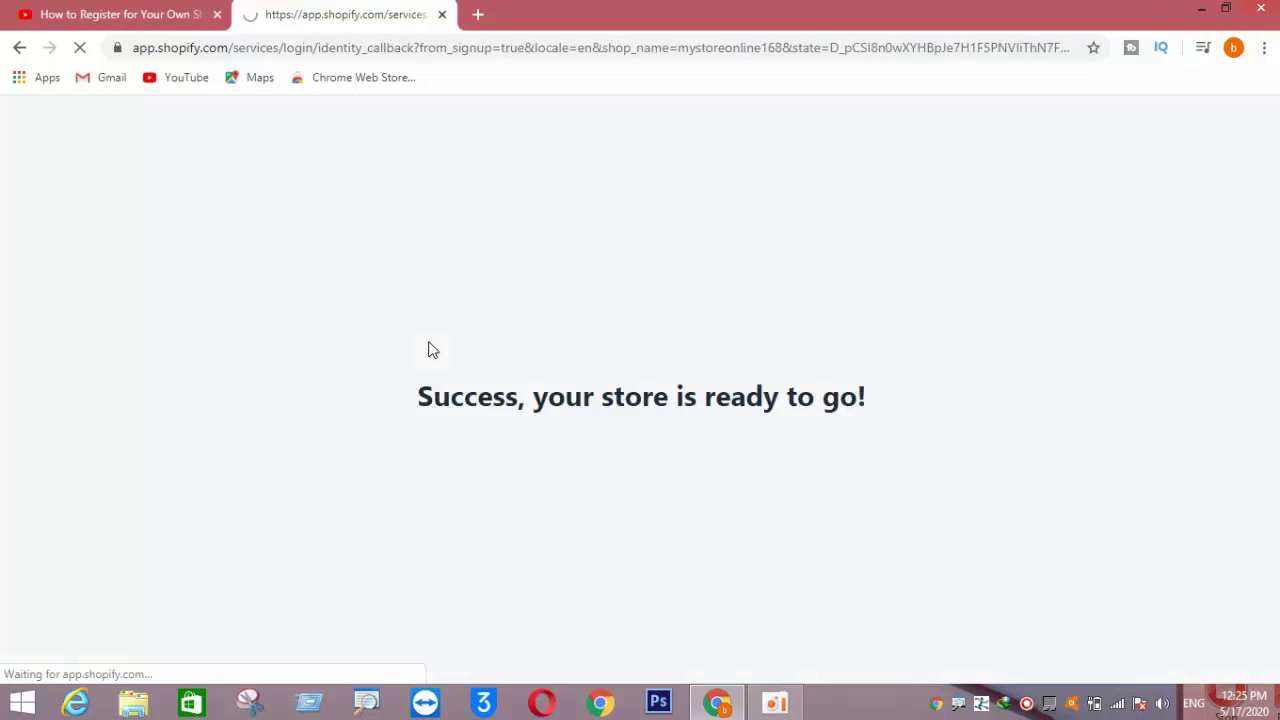
drag(418, 397, 861, 395)
click(886, 394)
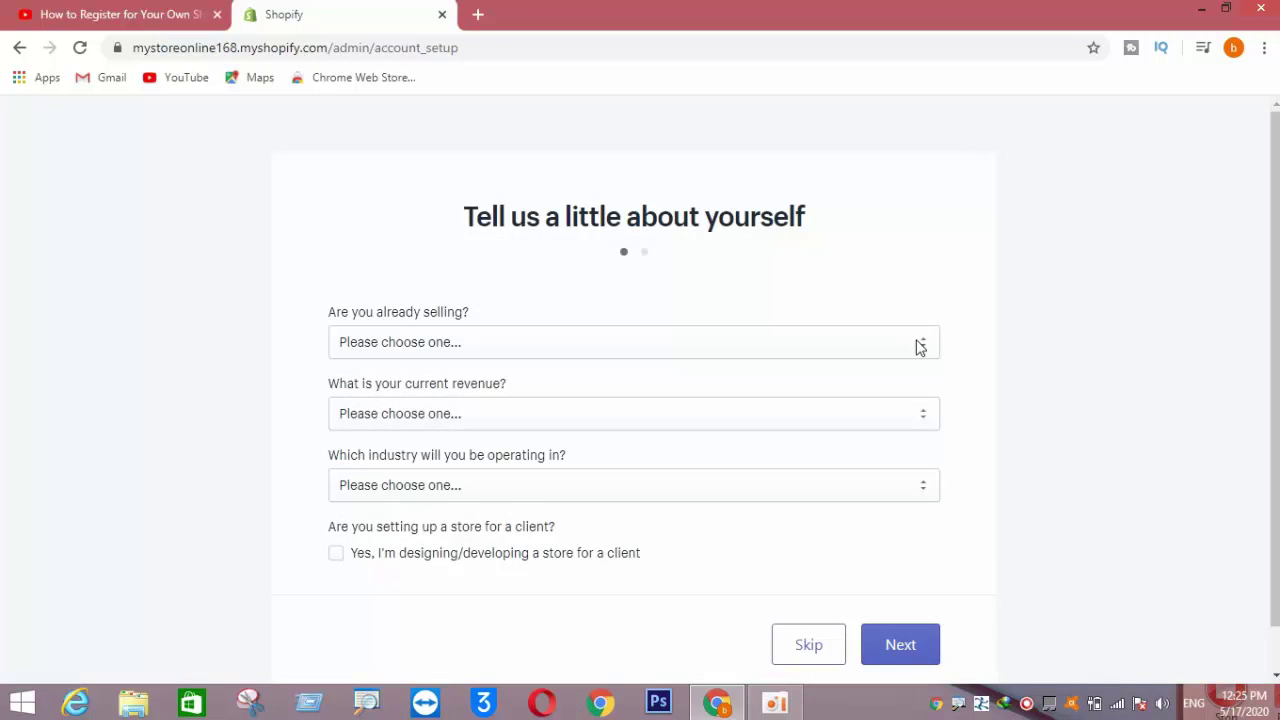
- Answer 'I'm just playing around' and tick 'Help me find a product to sell'
scroll(918, 346, down, 1)
click(924, 300)
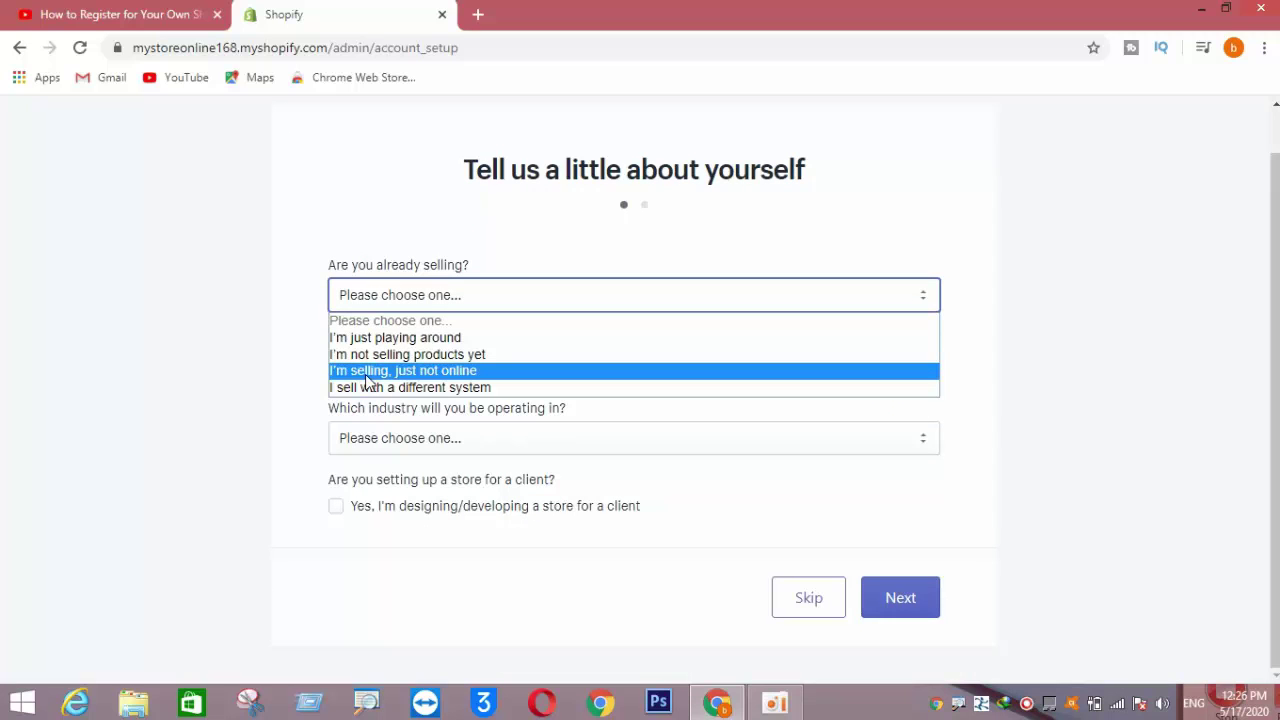
click(372, 338)
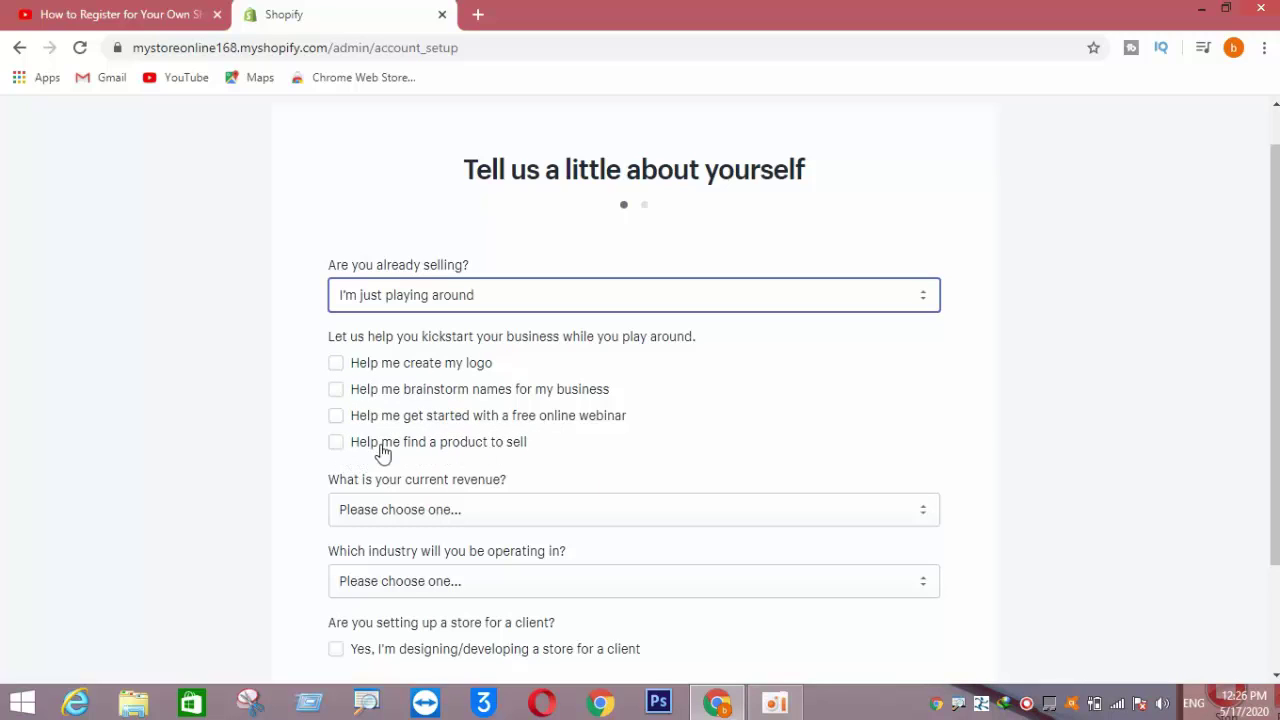
click(336, 446)
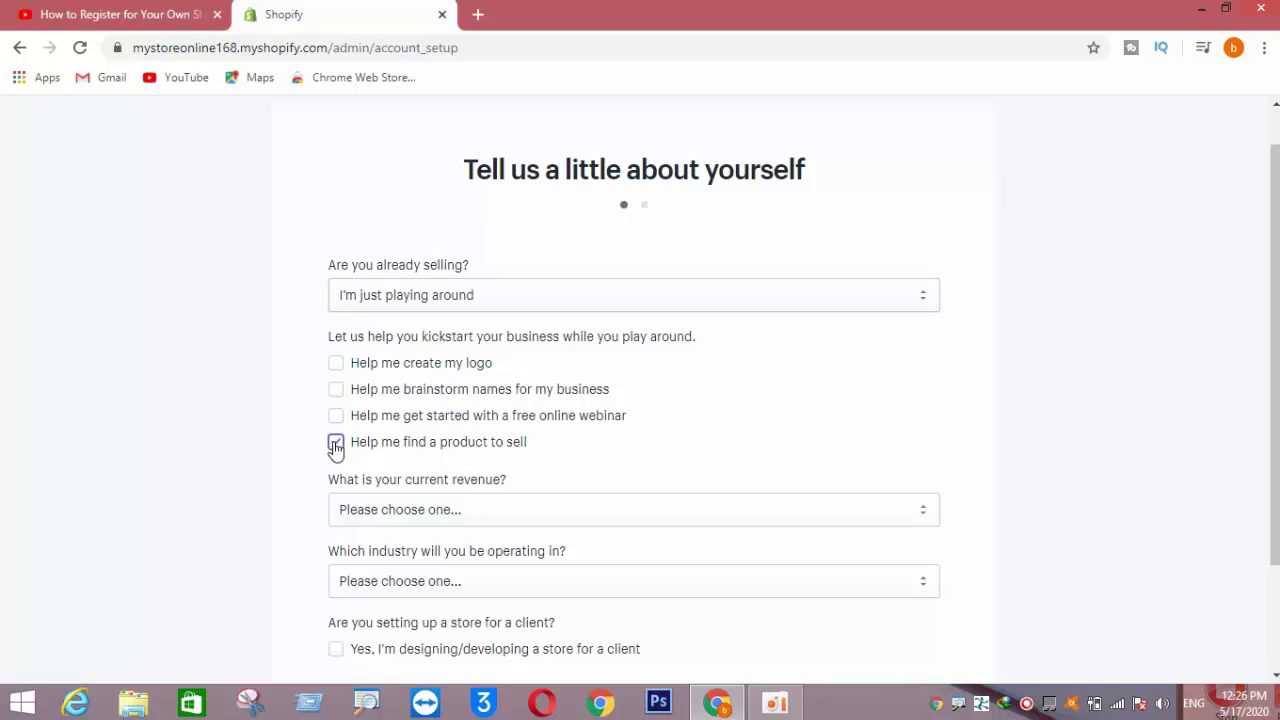
- Set revenue to Up to ៛5,000 KHR, industry to Other, and tick building for a client
scroll(418, 446, down, 2)
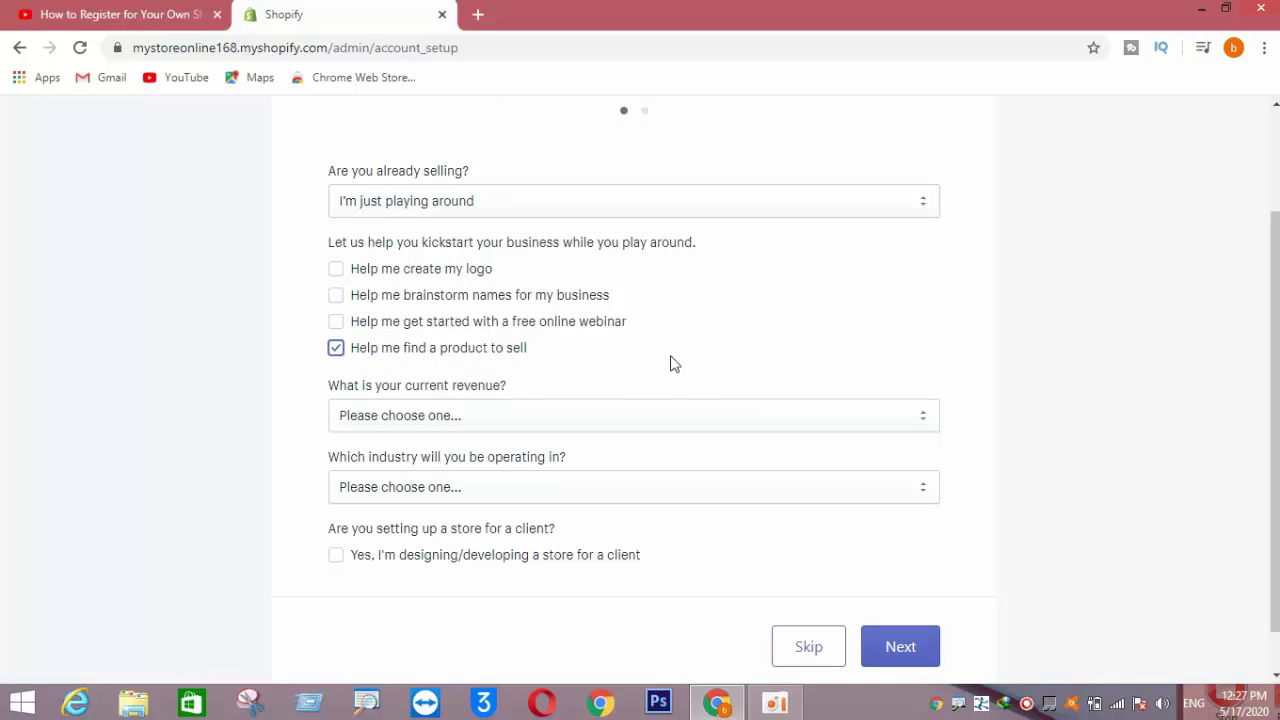
click(929, 420)
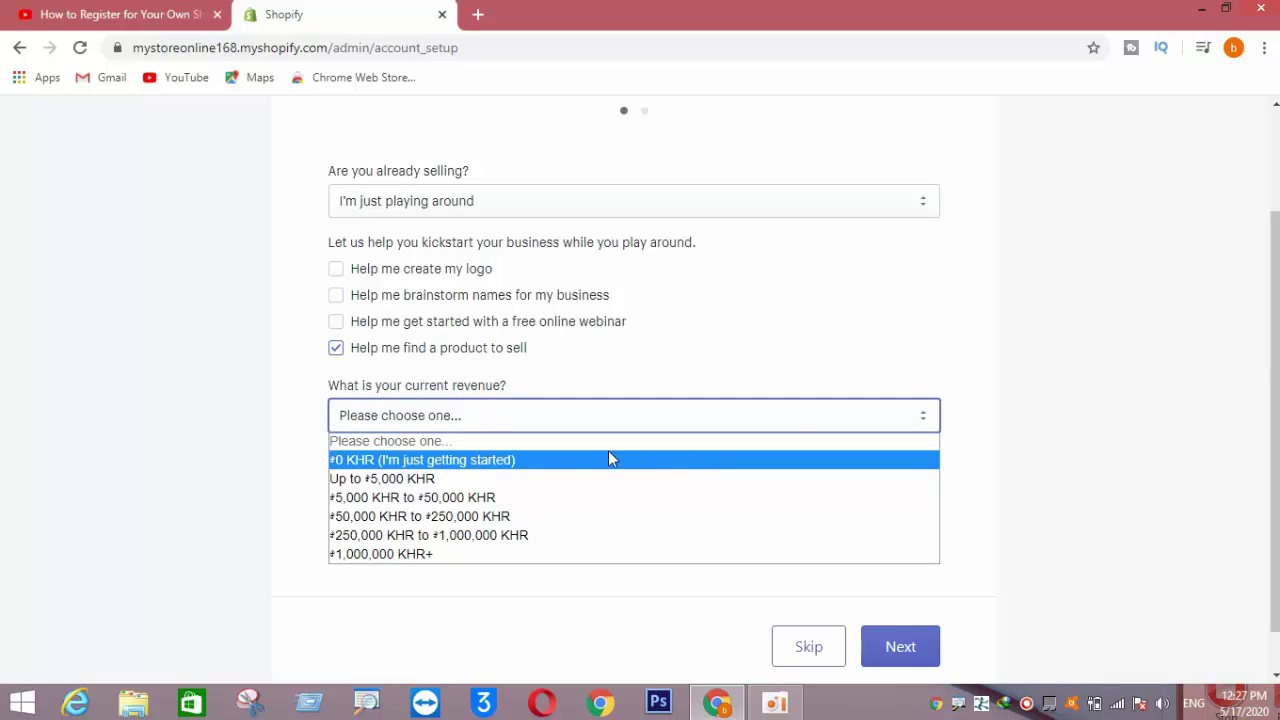
click(378, 479)
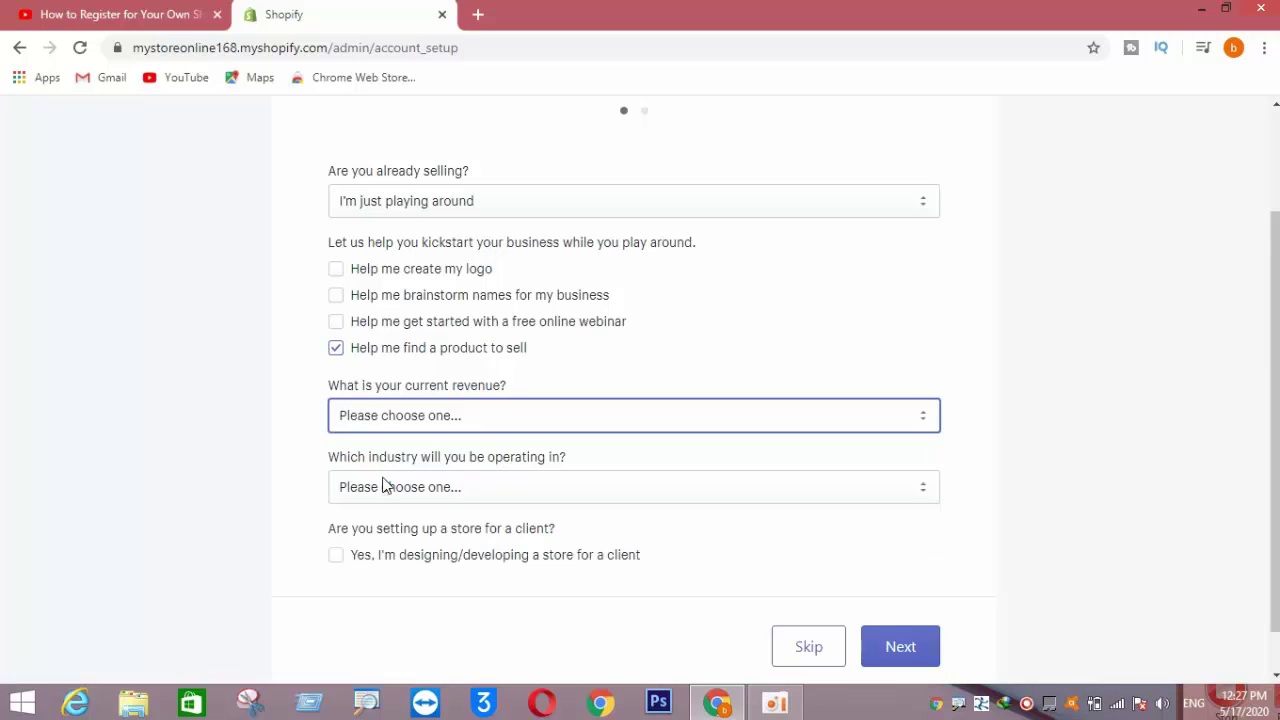
scroll(440, 465, down, 1)
click(437, 447)
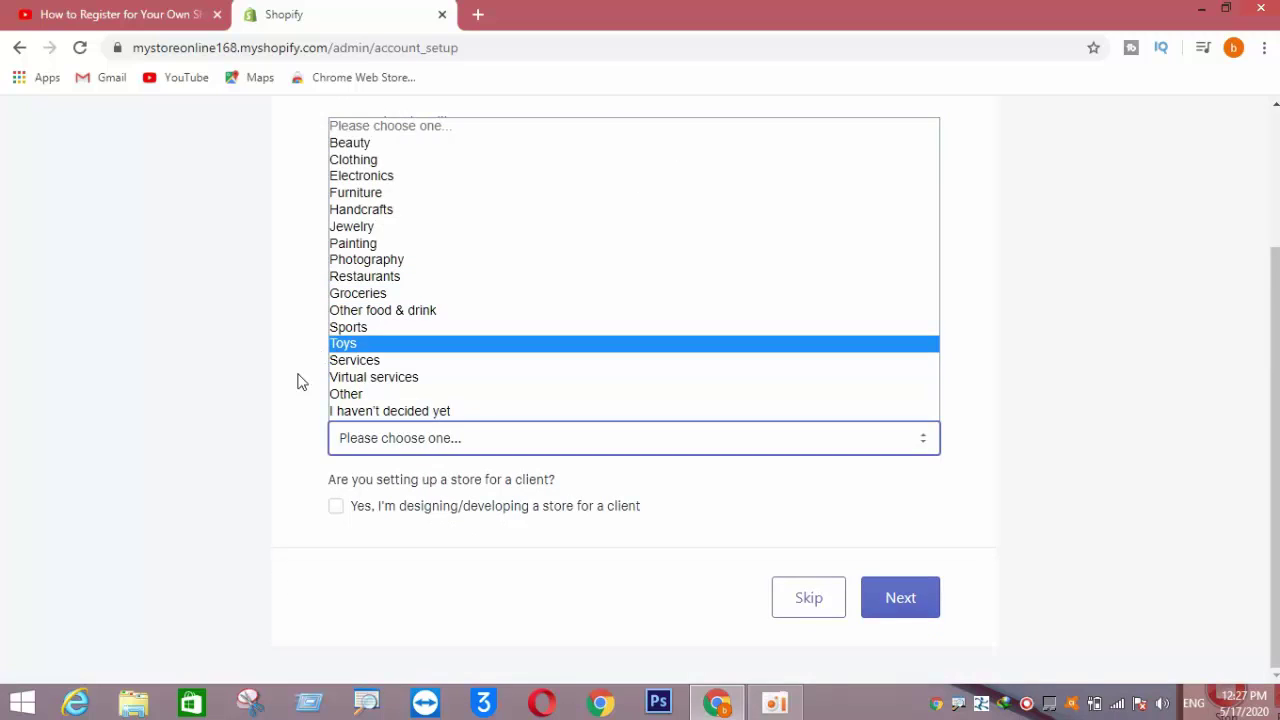
click(351, 395)
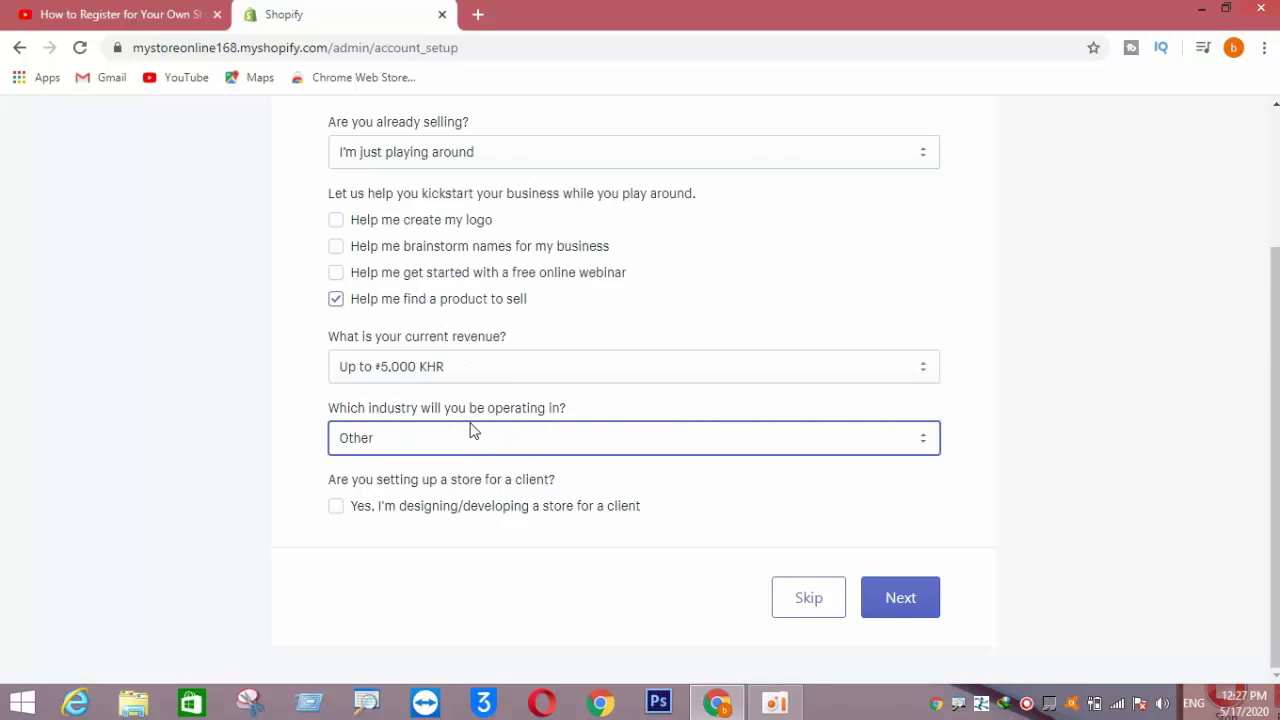
click(337, 507)
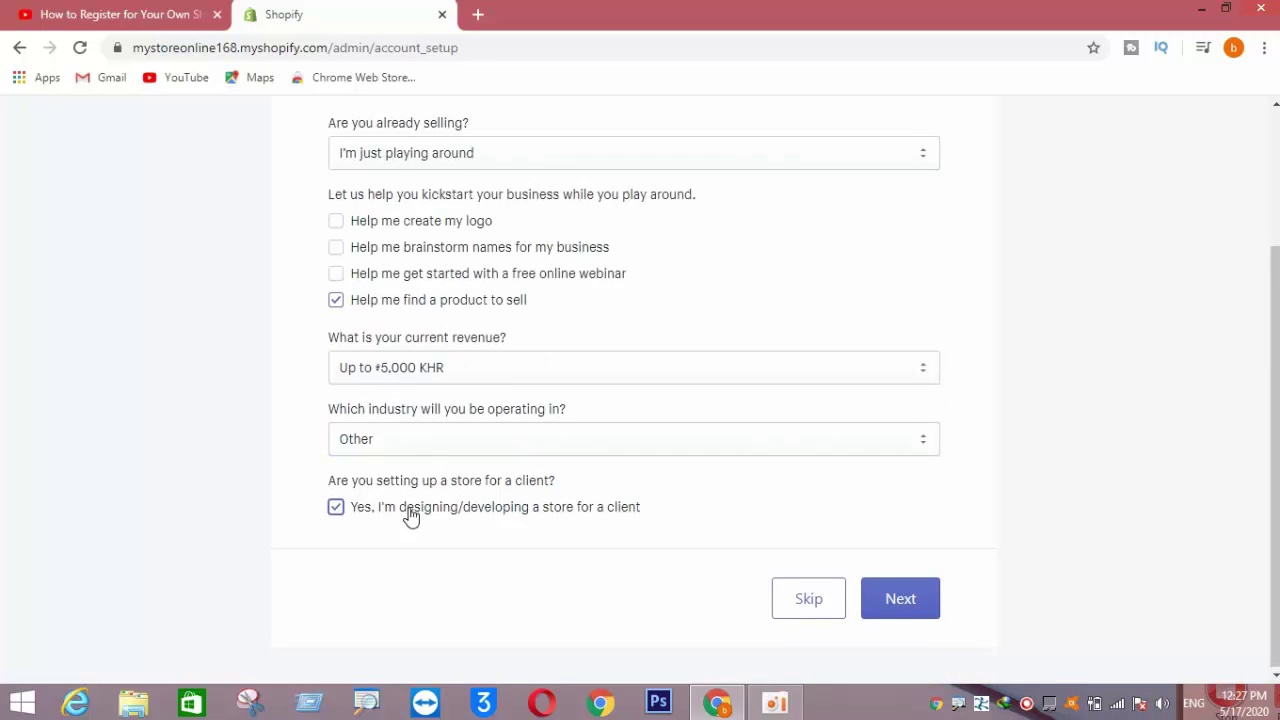
scroll(410, 517, up, 2)
scroll(413, 430, down, 2)
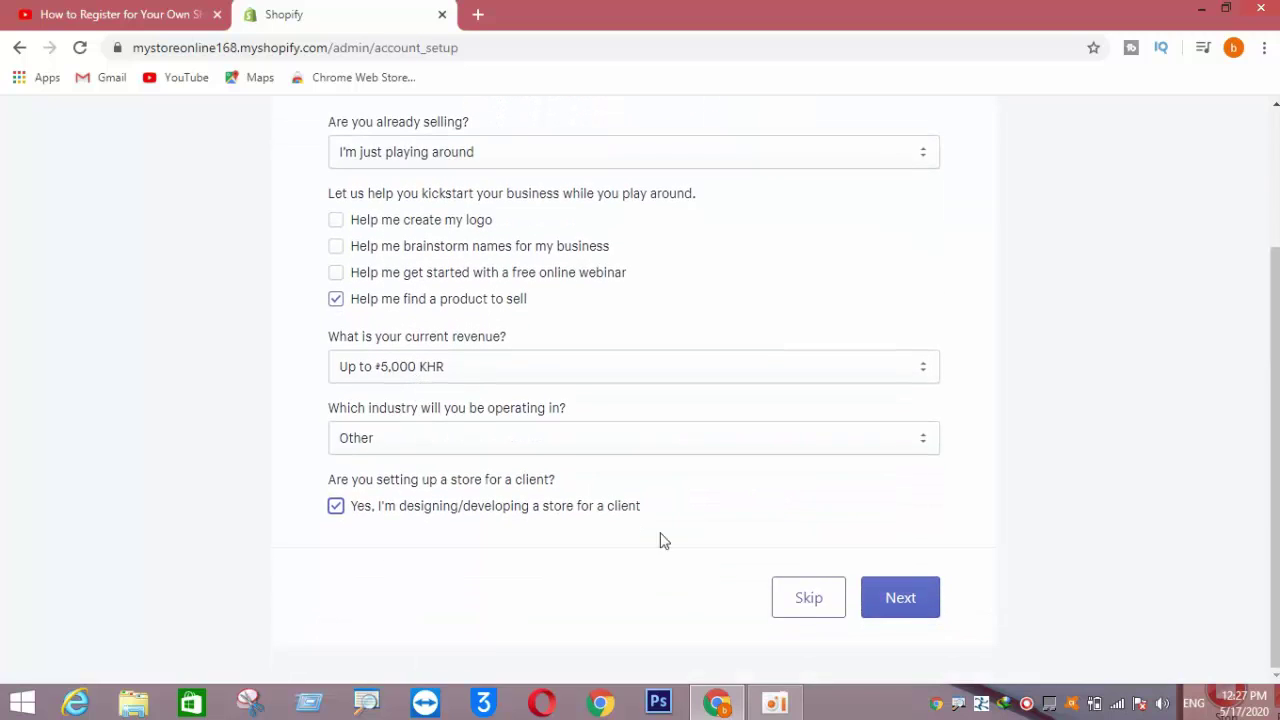
- On the business address step, enter the owner's first name, last name and street address
click(900, 613)
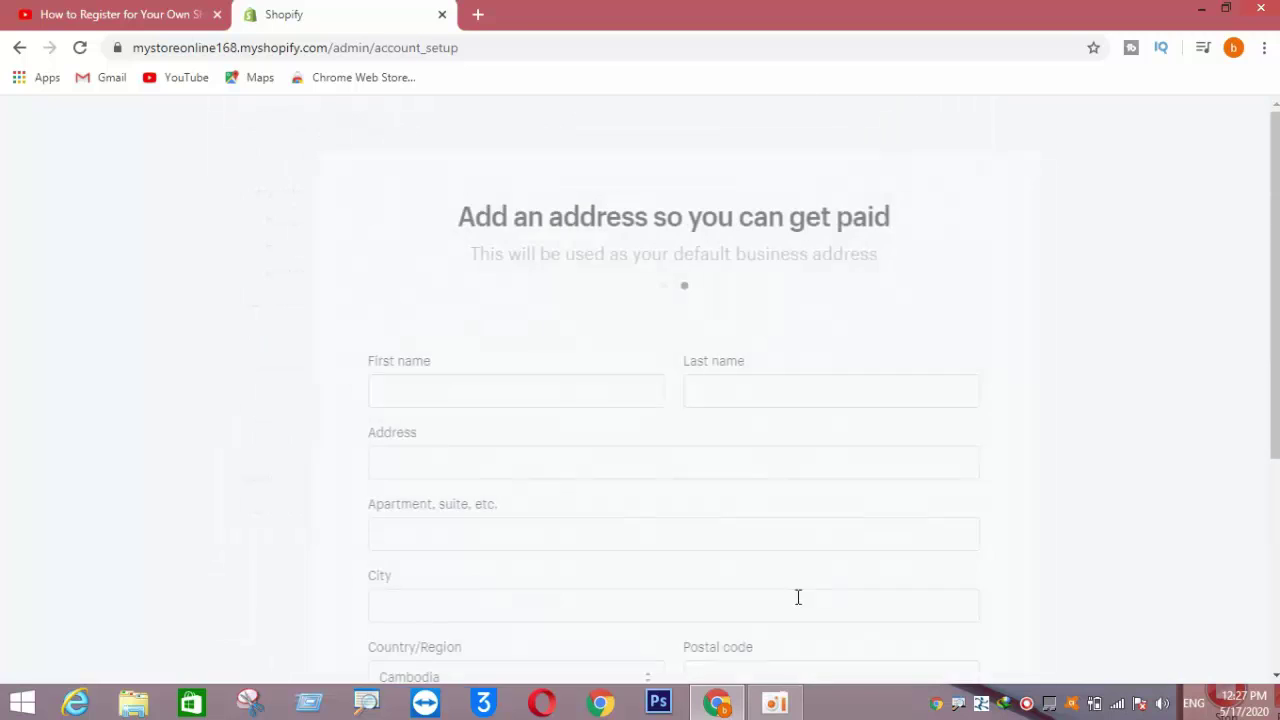
scroll(531, 426, down, 2)
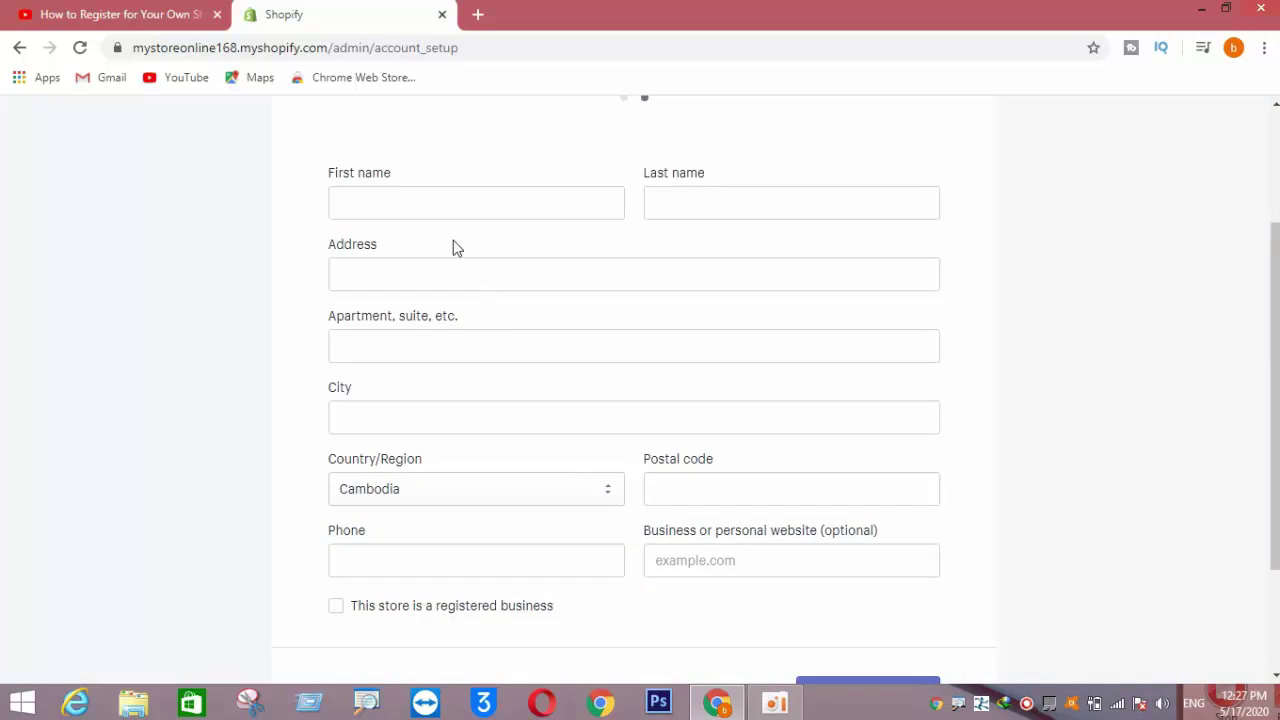
click(428, 194)
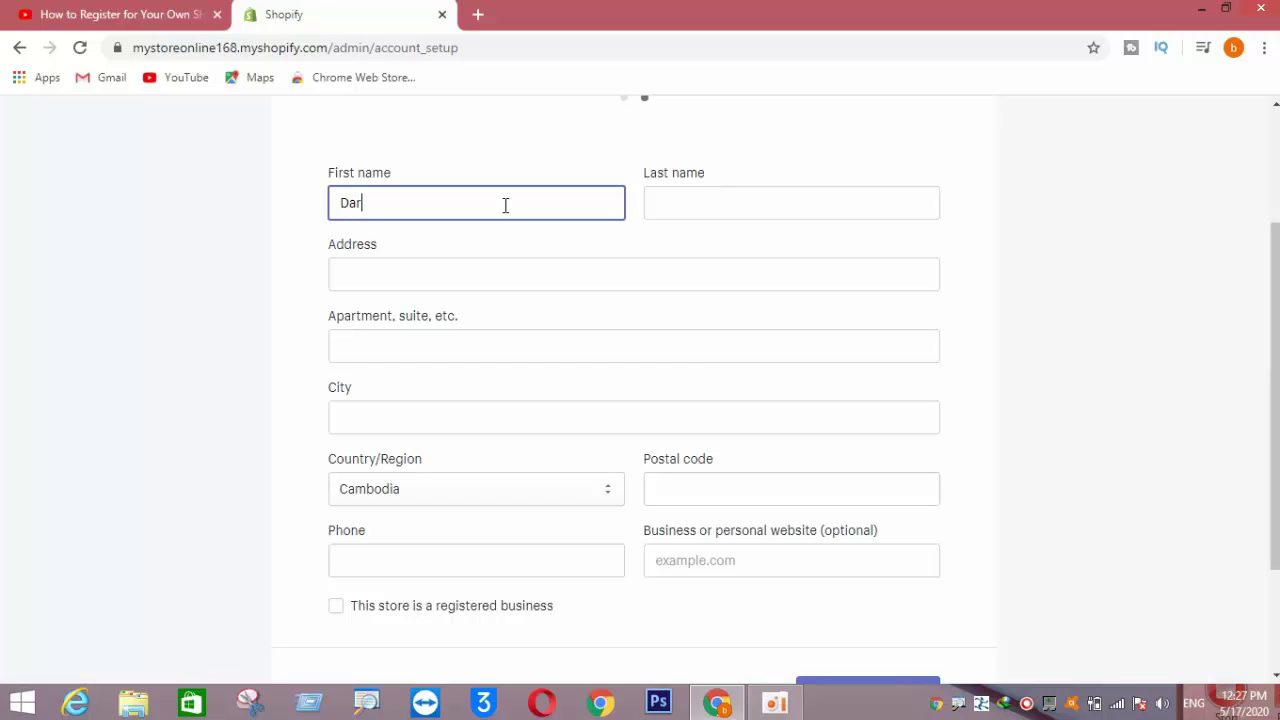
text(nta)
click(650, 207)
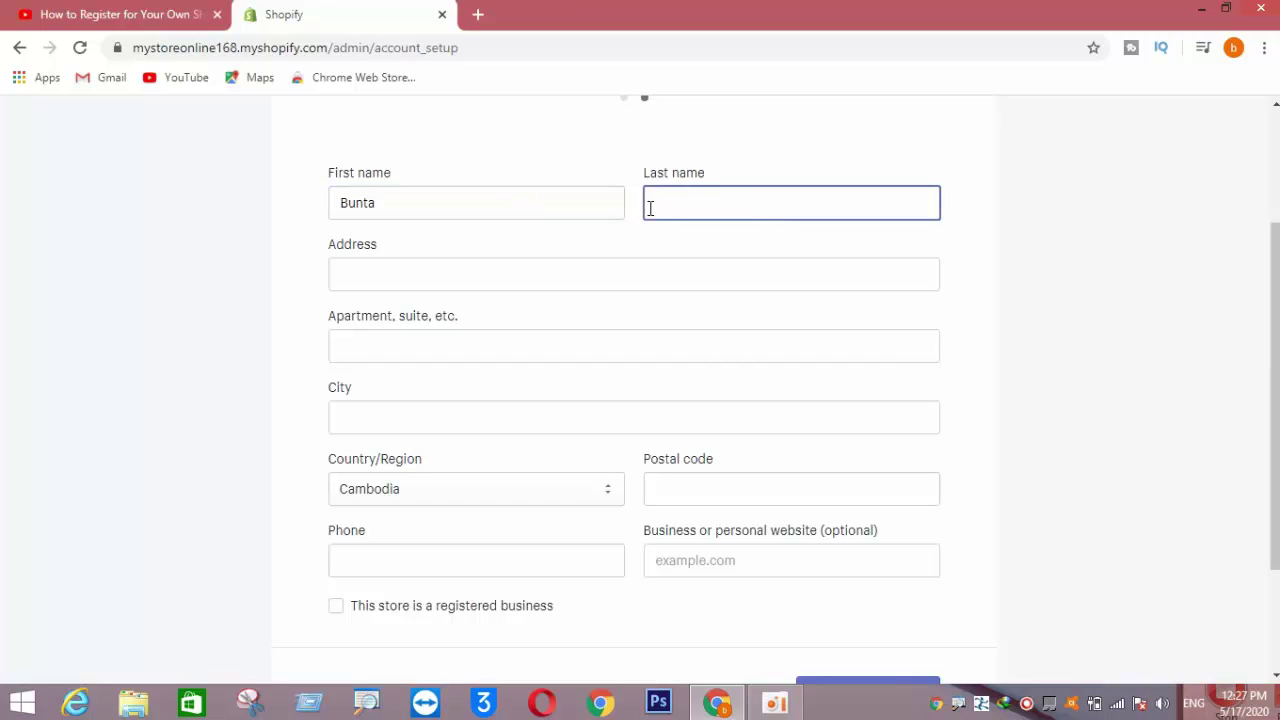
click(452, 283)
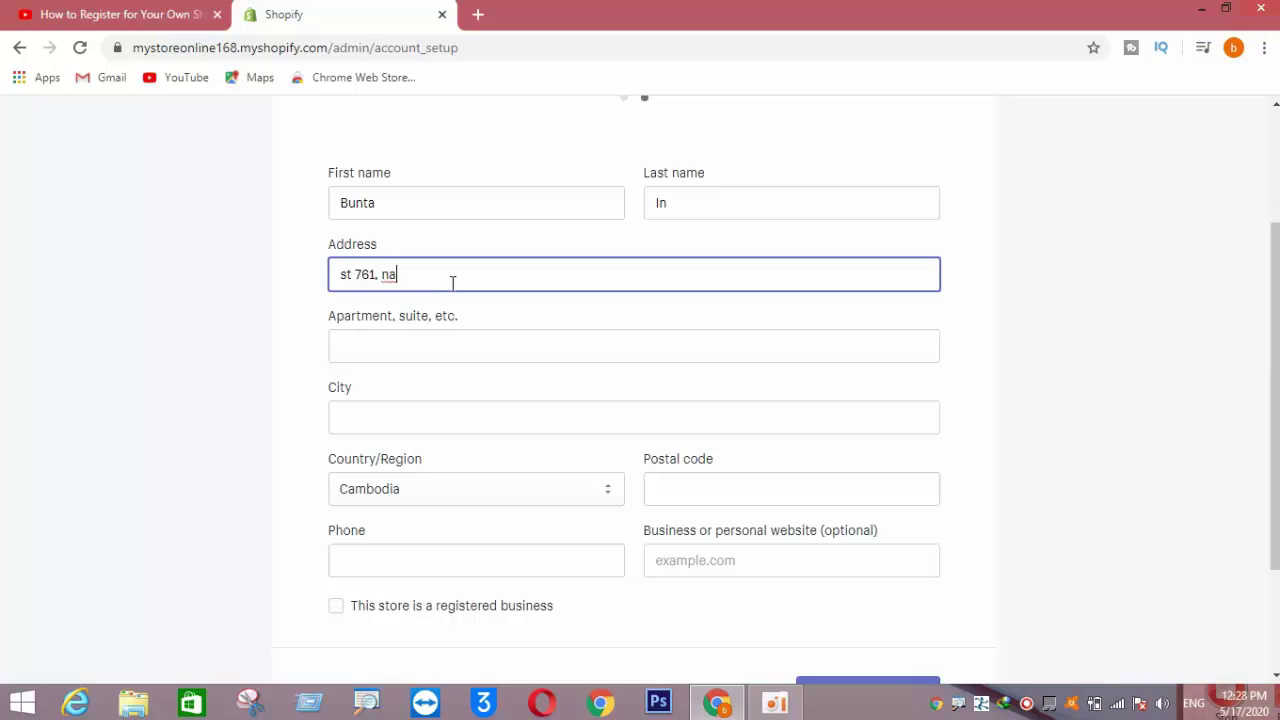
text(oad, PP)
click(373, 348)
- Enter city, postal code and phone with Cambodia kept, mark as registered business, and submit
click(374, 413)
text(Phn)
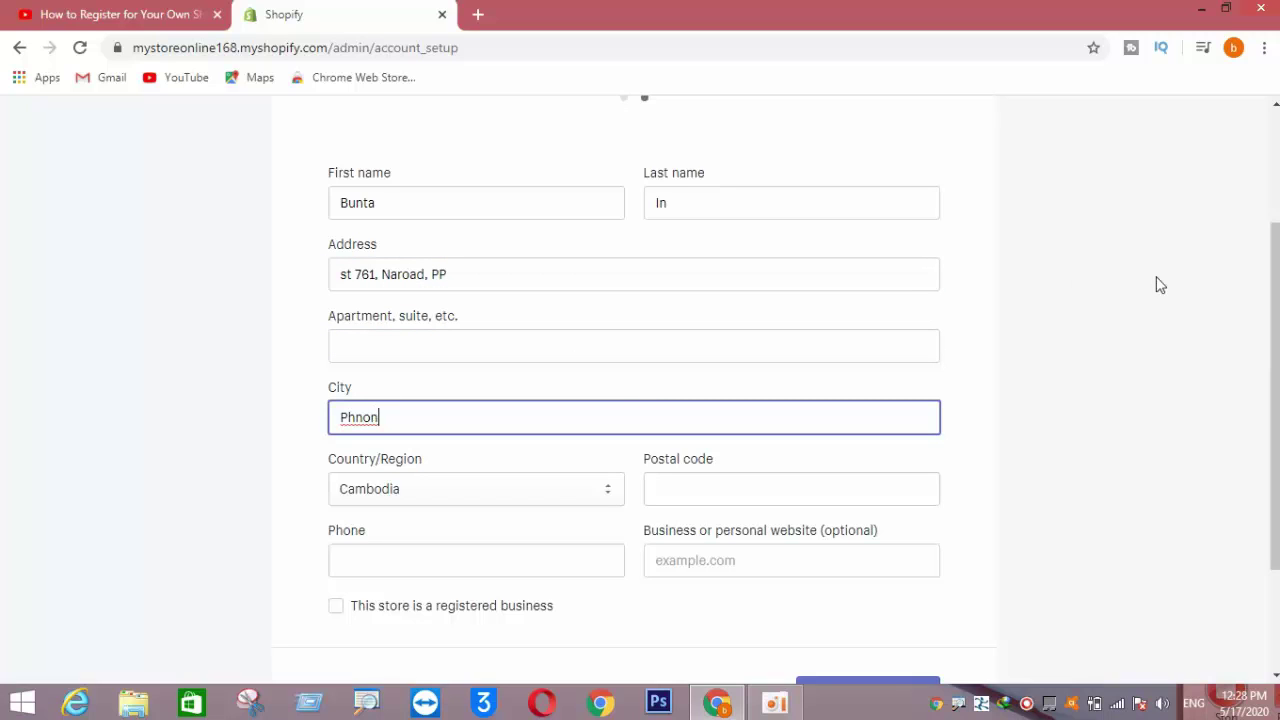
text(om Penh)
scroll(558, 495, down, 1)
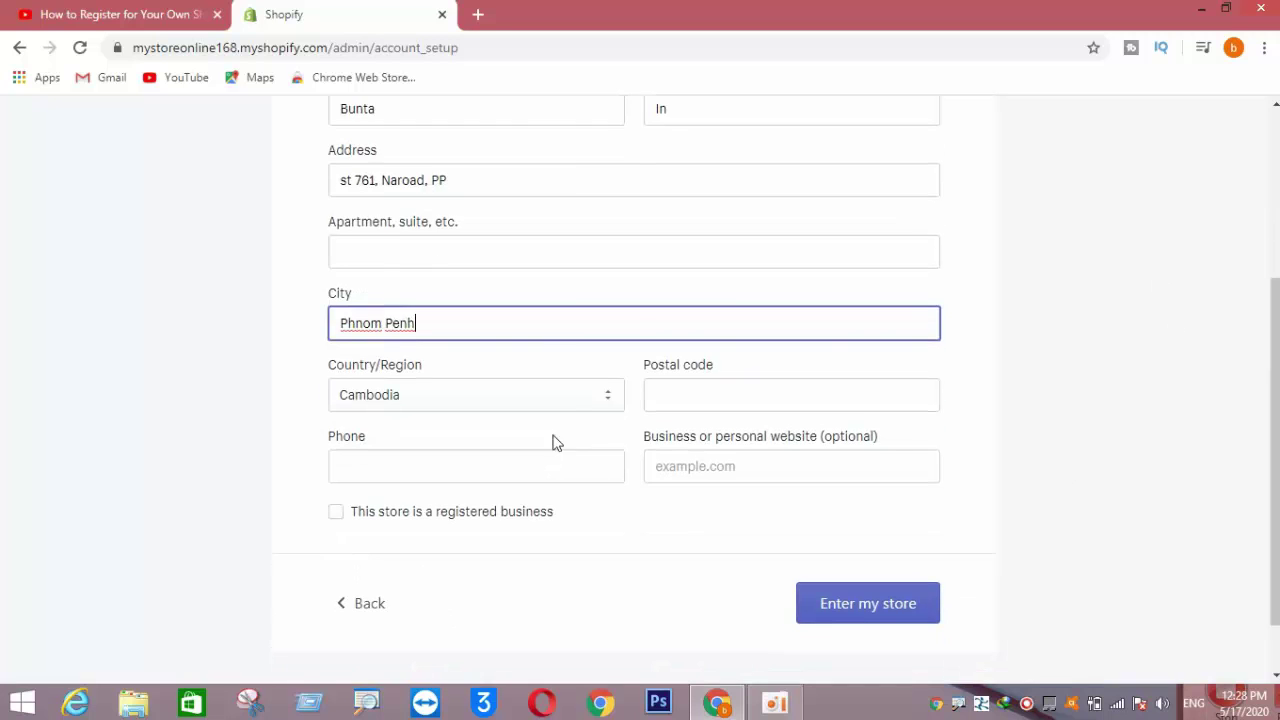
click(566, 404)
click(570, 406)
click(705, 403)
text(12)
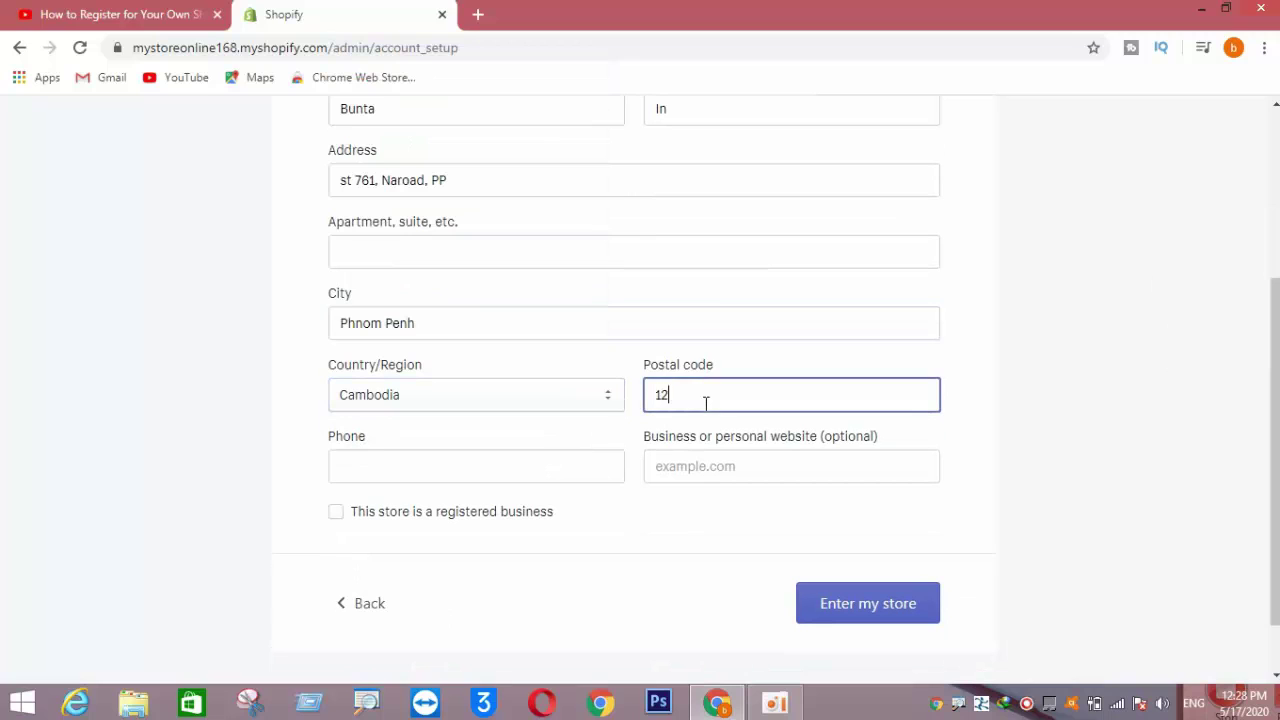
text(000)
click(460, 467)
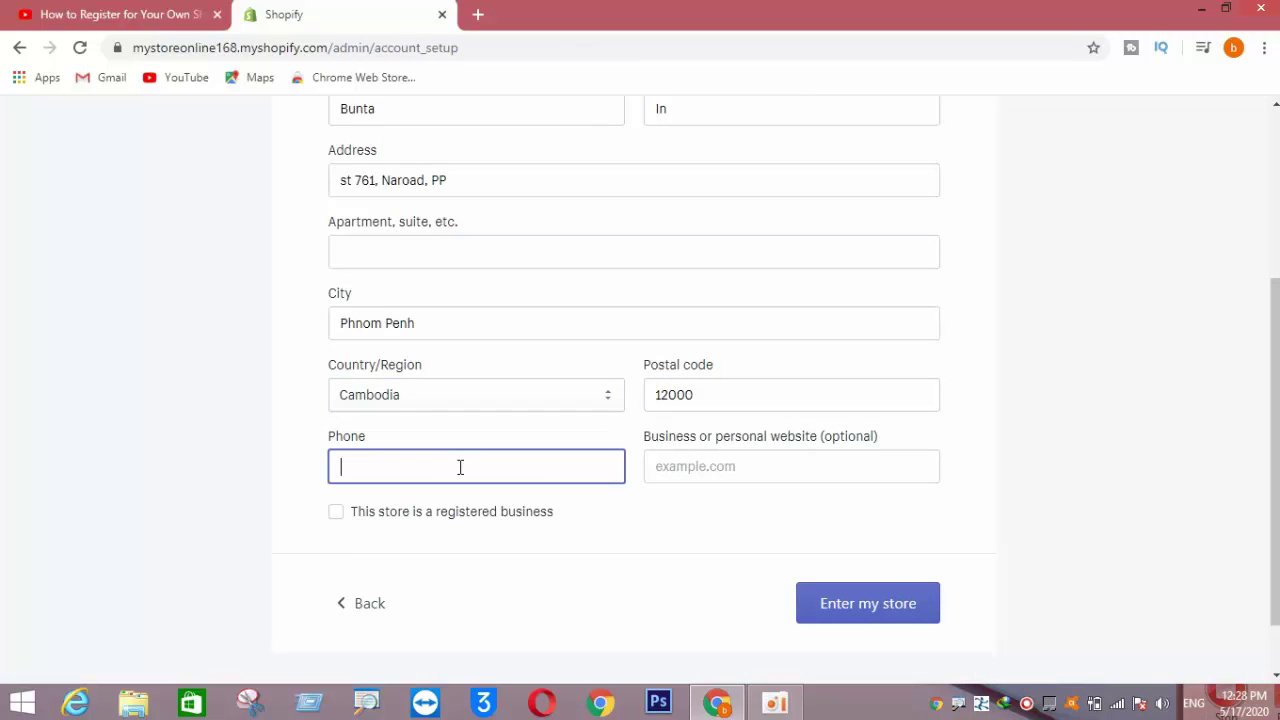
click(706, 466)
click(338, 512)
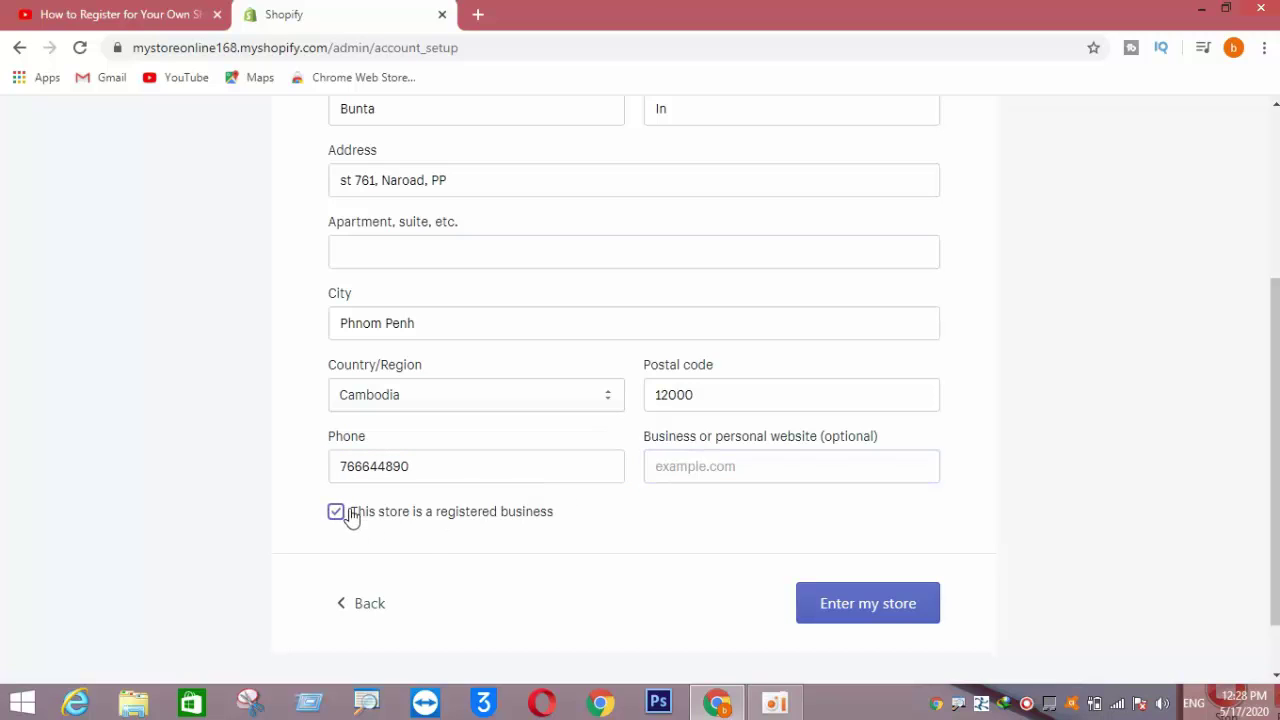
click(866, 611)
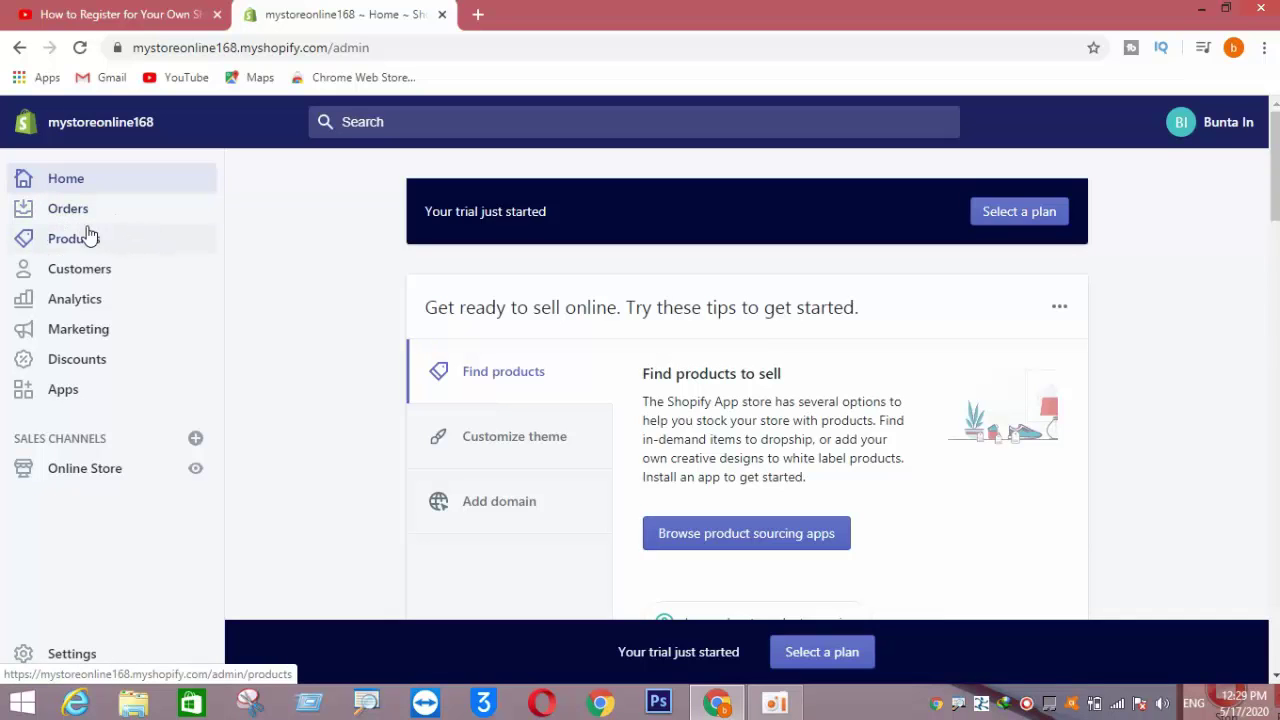
- Visit the Orders page, then go to the Marketing overview
click(62, 212)
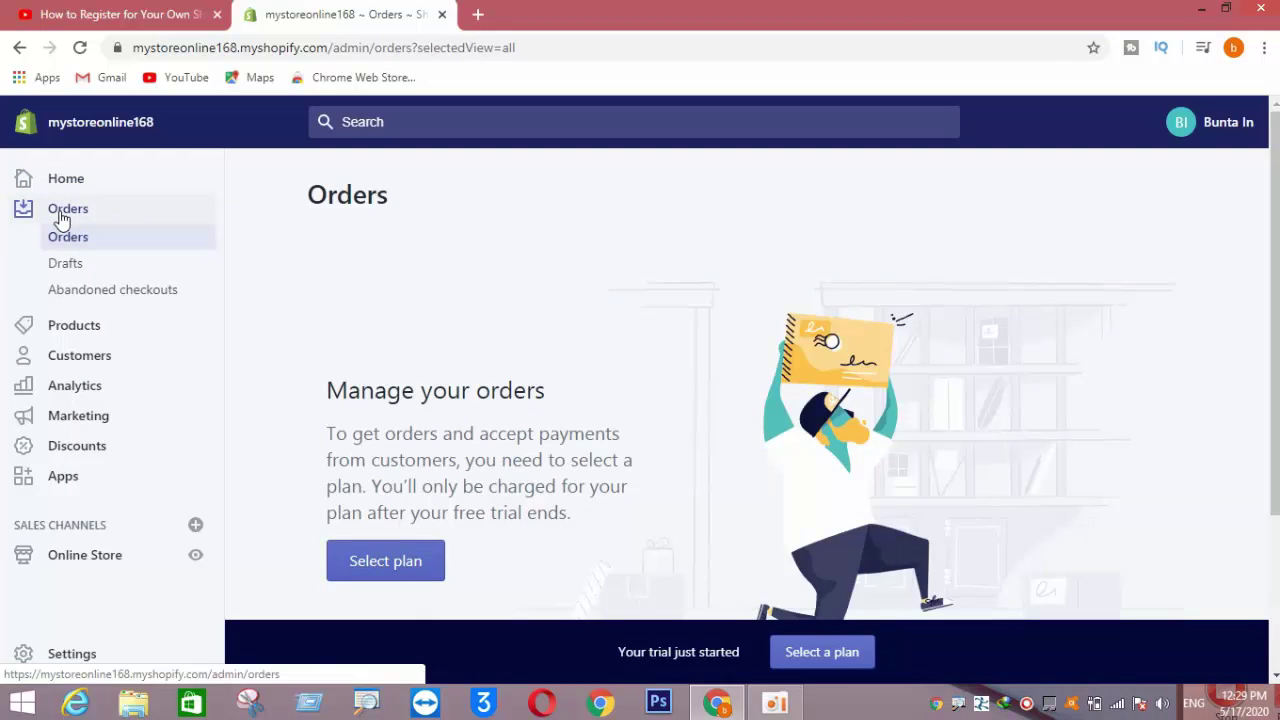
click(70, 415)
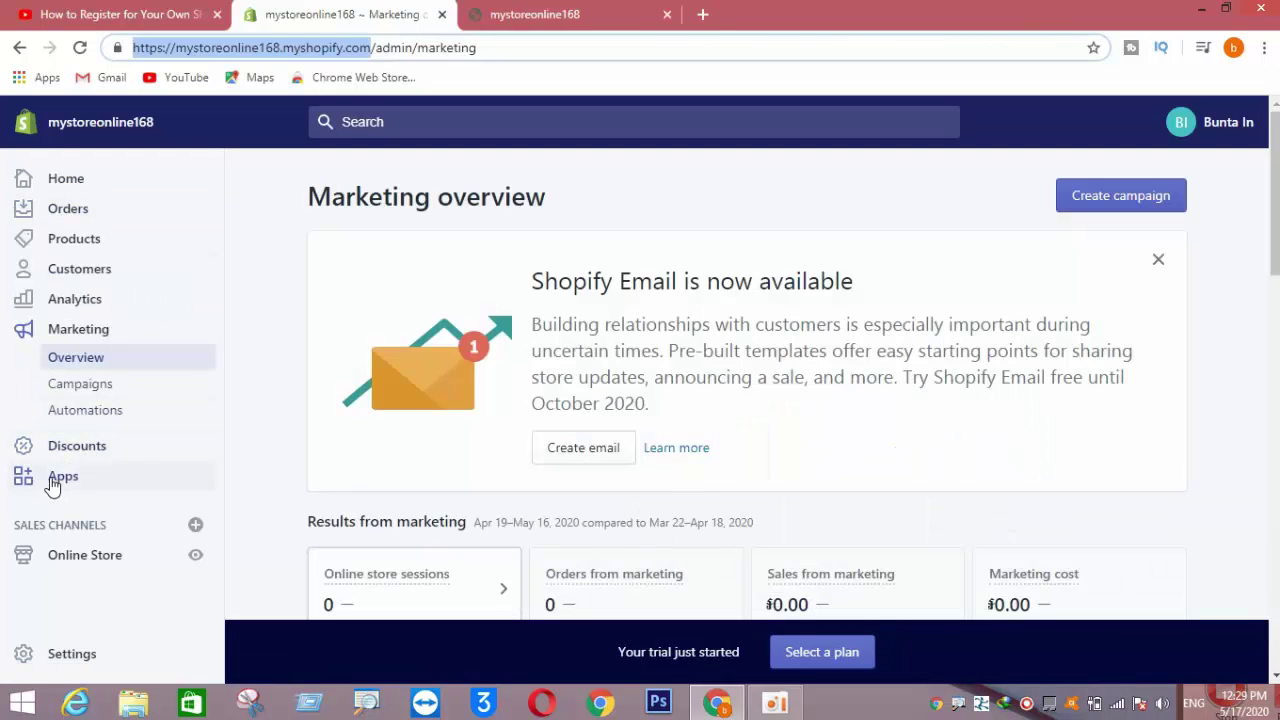
- Open the Online Store Themes page, where Debut is the current theme
click(106, 568)
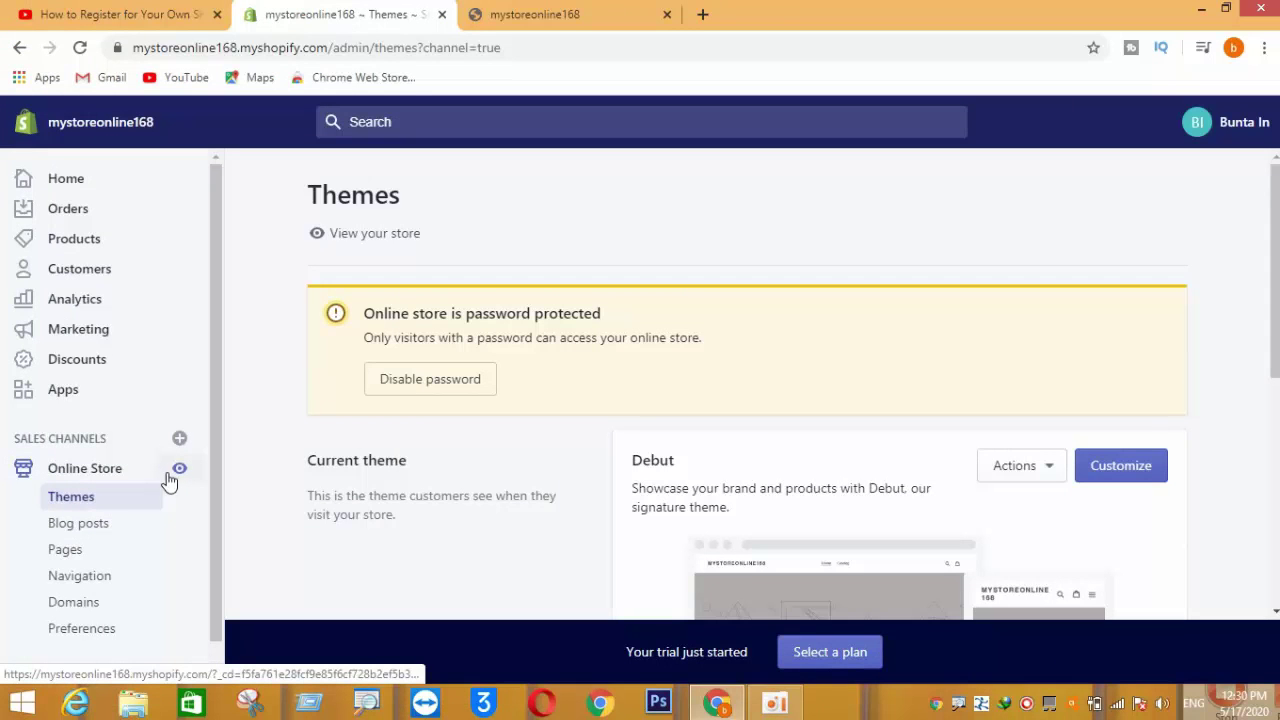
- Preview the password-protected storefront in a new tab and select the address bar for another site
click(178, 467)
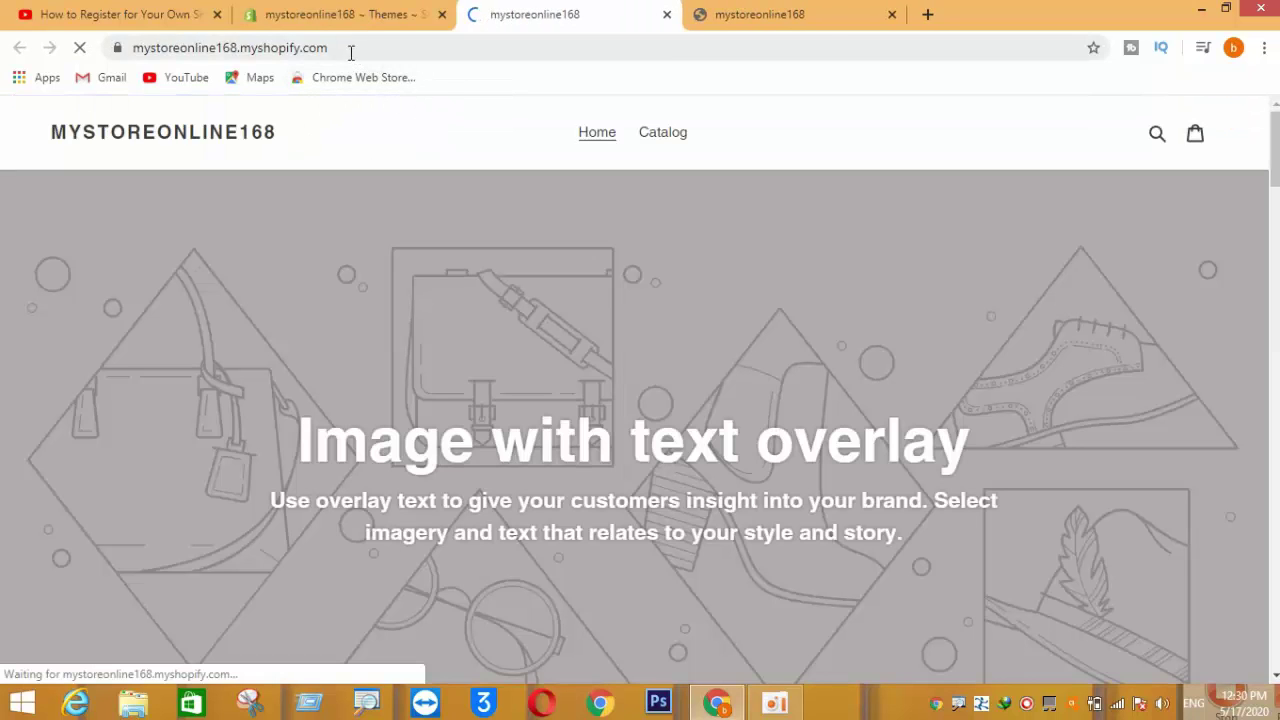
drag(351, 48, 139, 68)
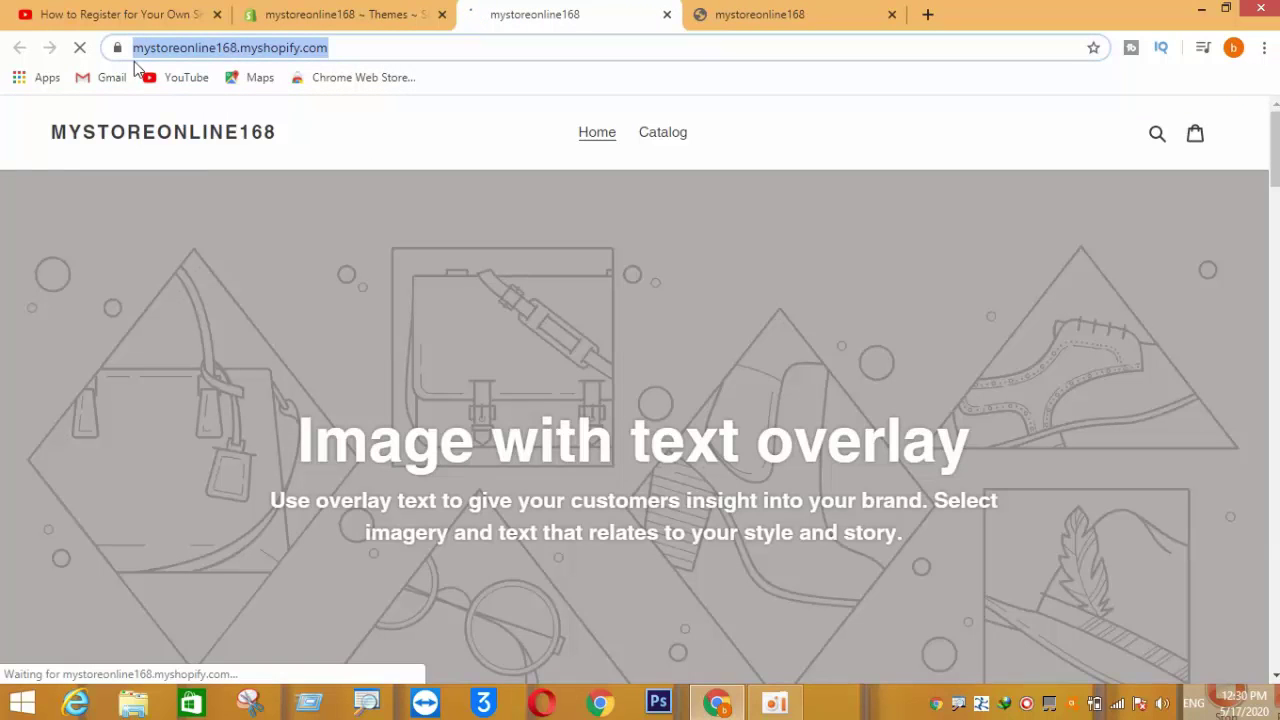
click(354, 45)
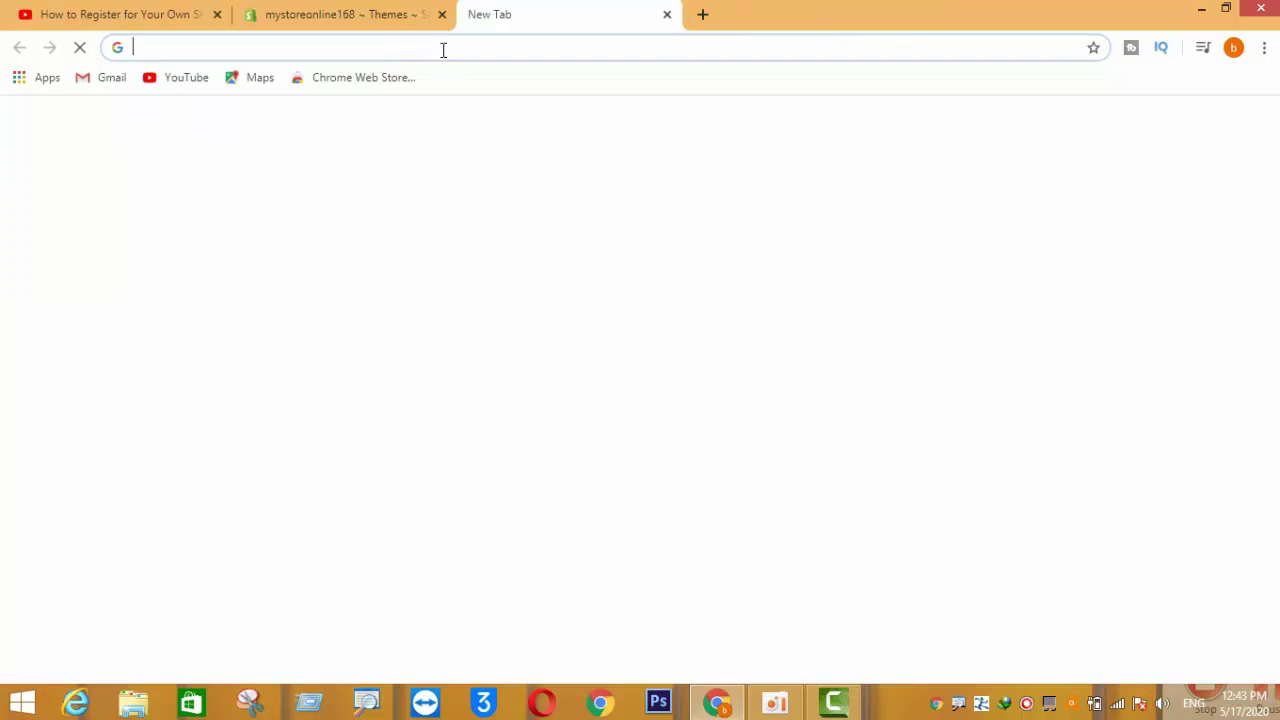
click(443, 49)
- Go to Gmail, open Shopify's 'Confirm your email address' message and confirm the email
text(gmai)
key(Return)
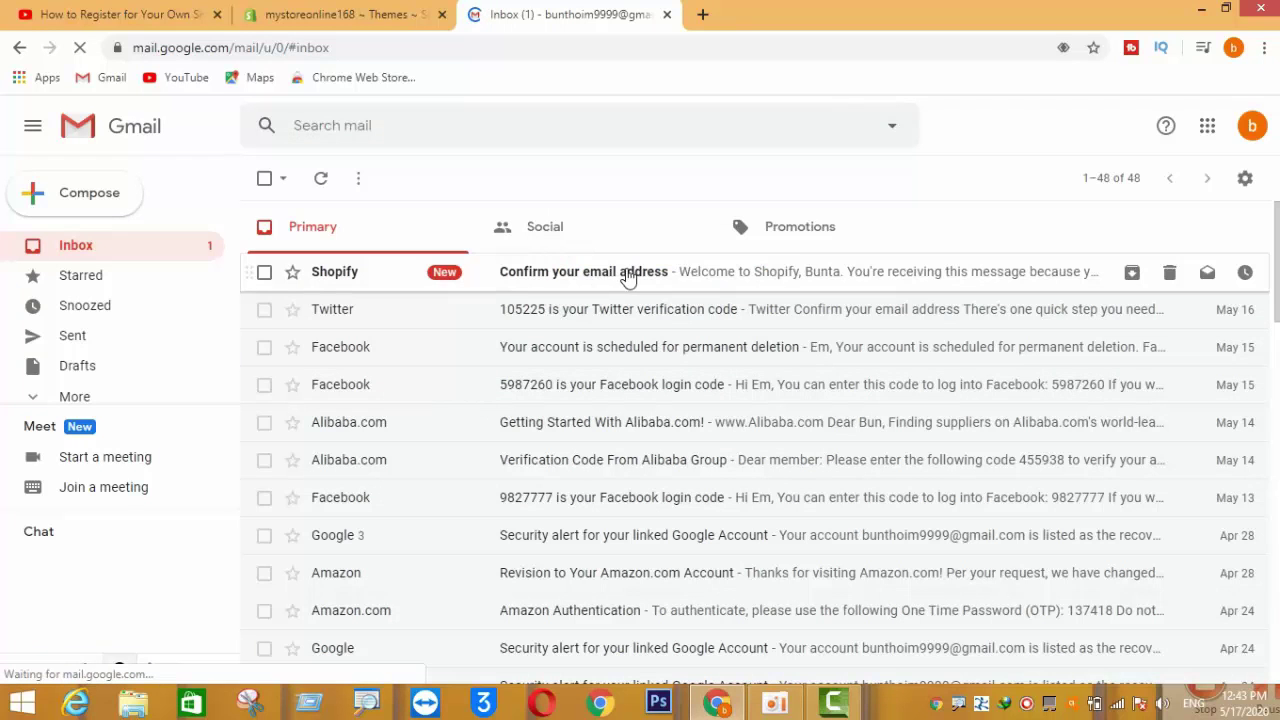
click(597, 276)
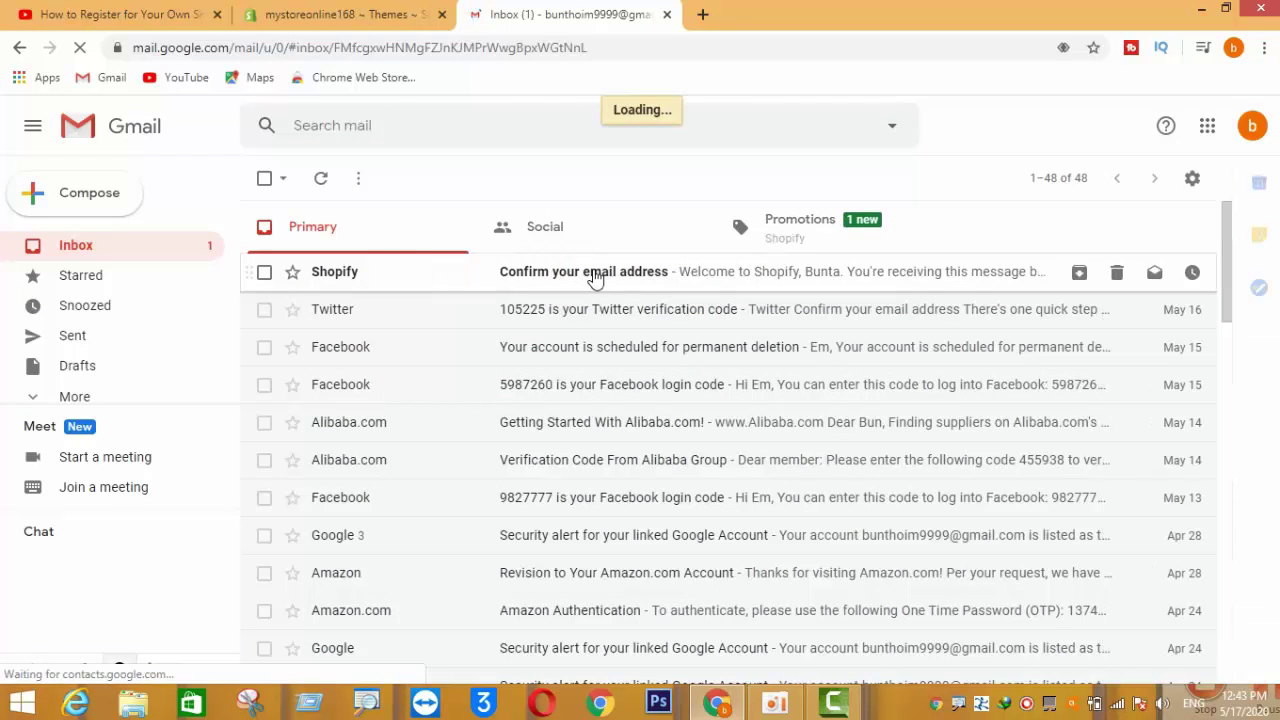
scroll(600, 420, down, 2)
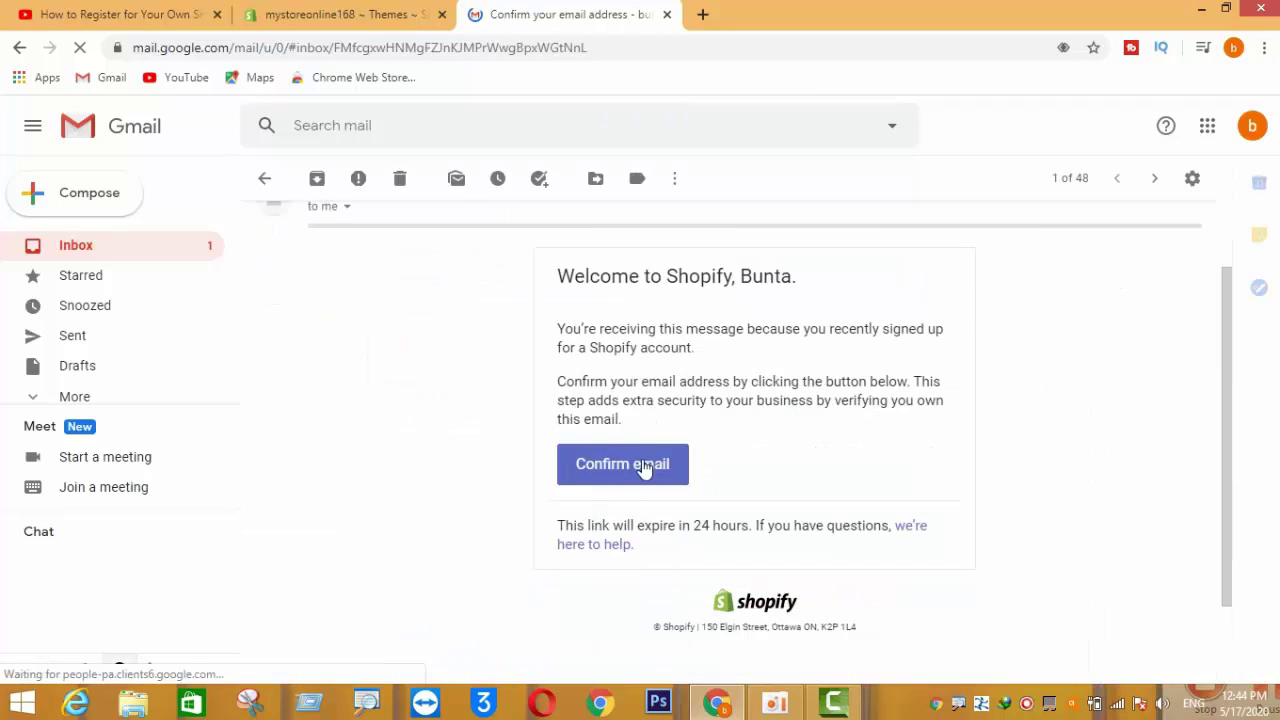
click(642, 479)
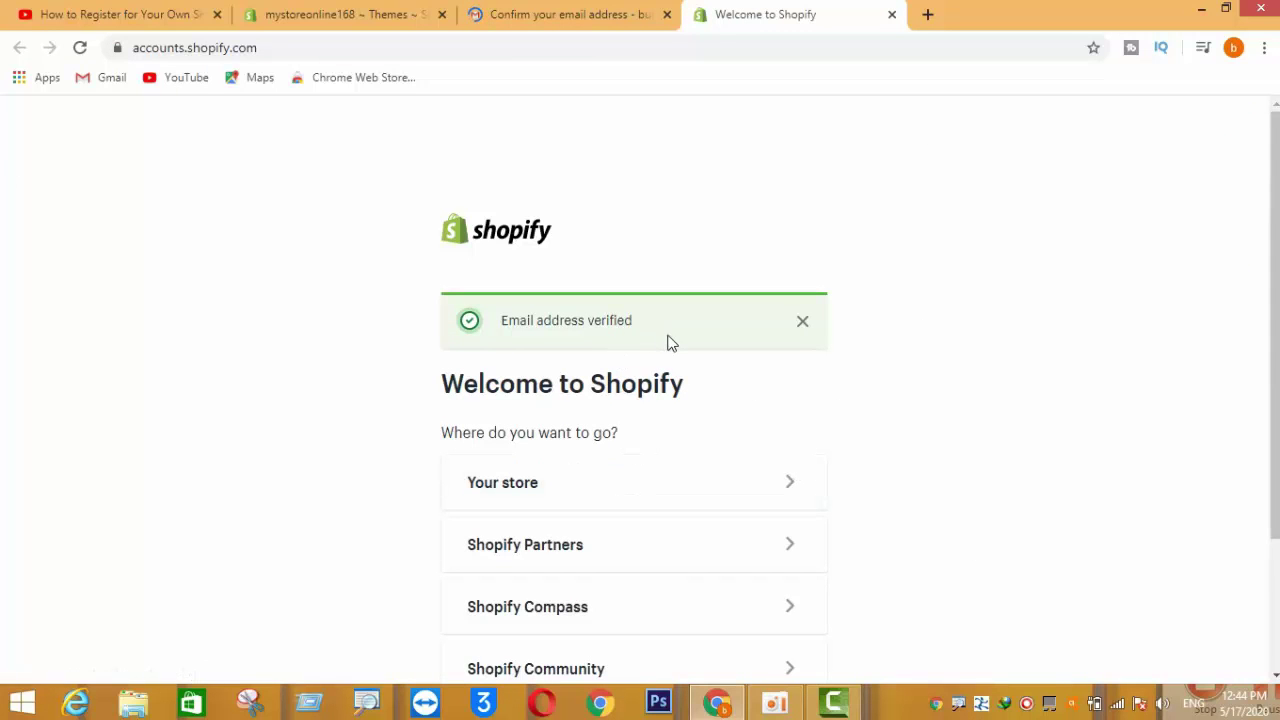
- Dismiss the verified notice and pick mystoreonline168 under Recently accessed stores to reach its admin
scroll(669, 337, down, 2)
scroll(669, 337, up, 2)
click(802, 321)
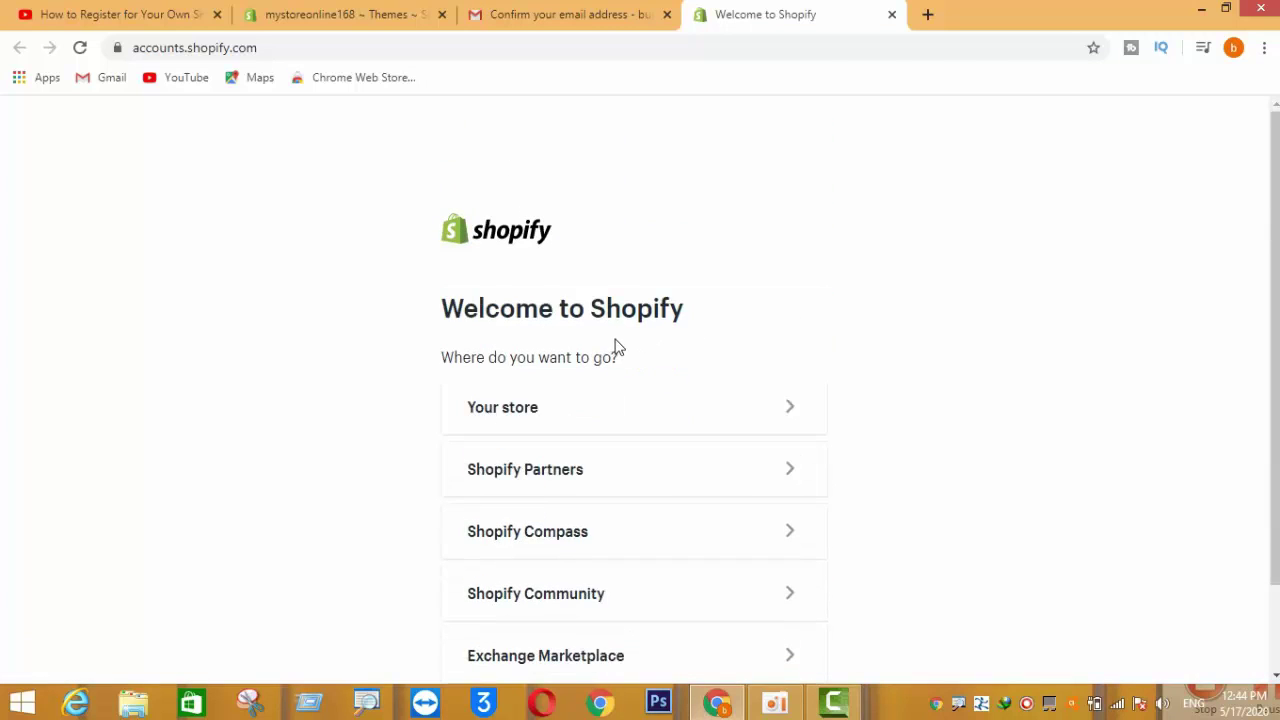
scroll(617, 347, down, 1)
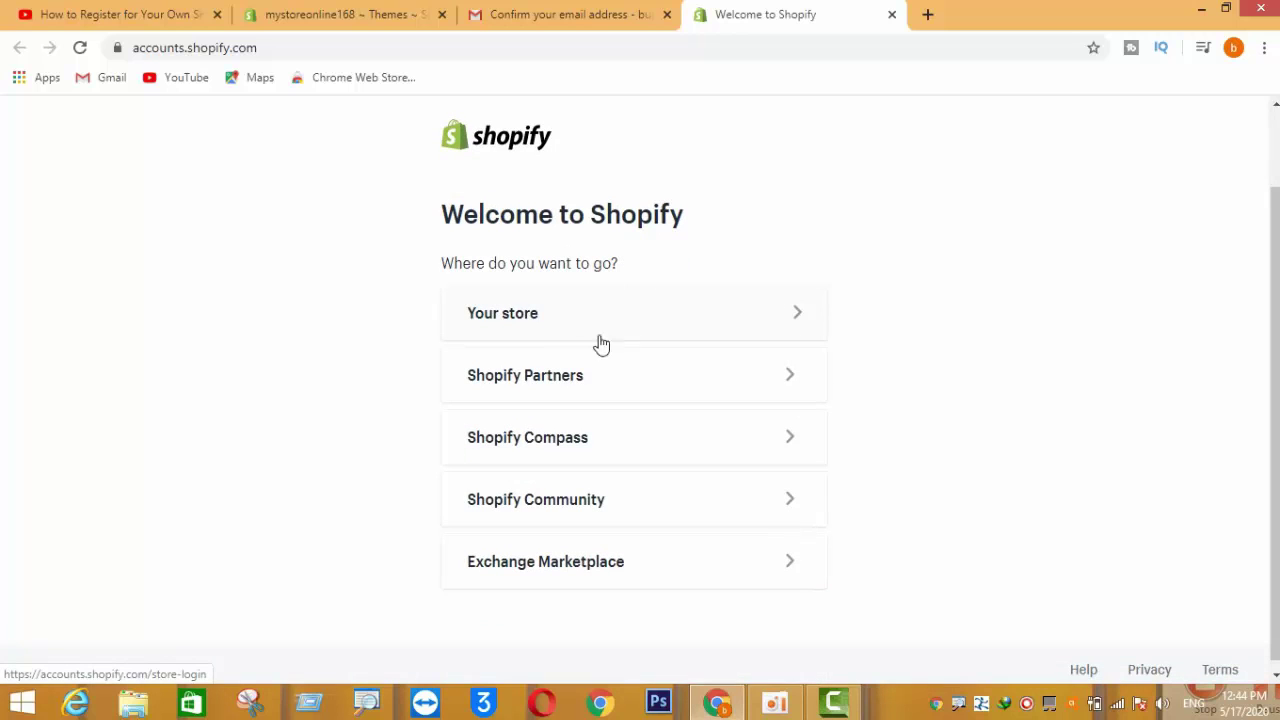
click(545, 316)
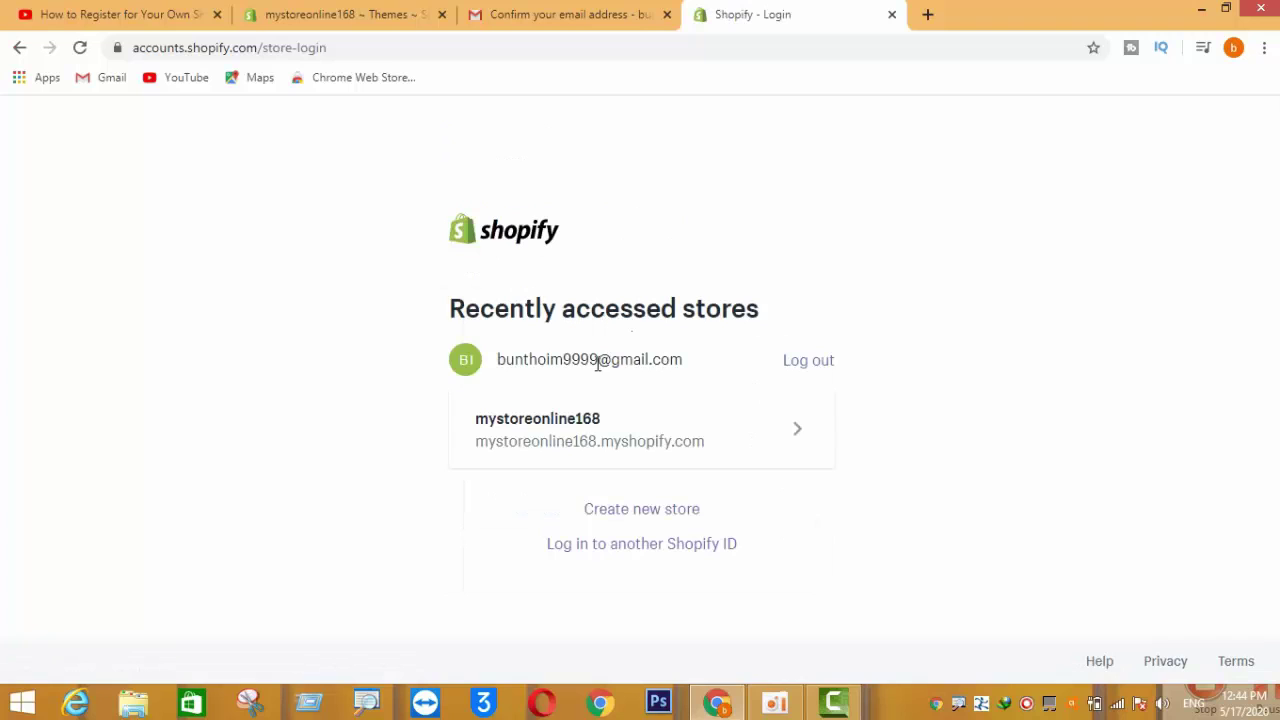
click(566, 433)
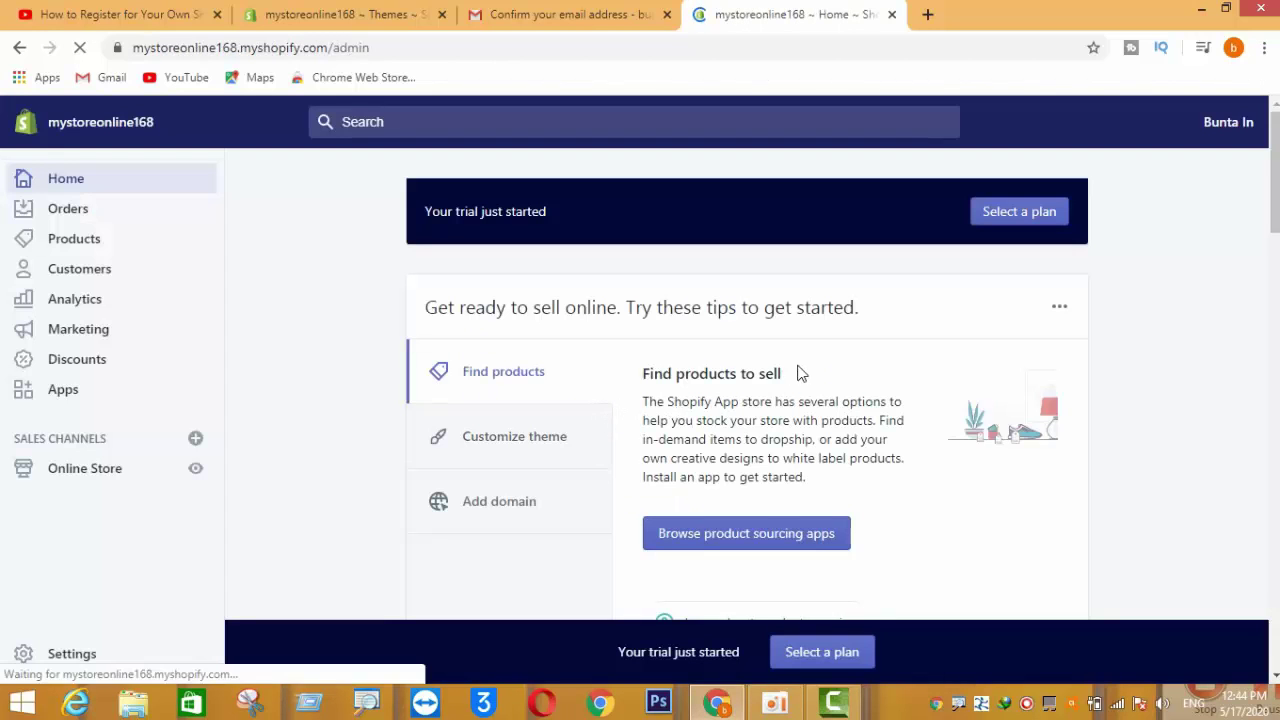
- Bring up the plan choices from the Select a plan button in the Home dashboard's trial banner
scroll(805, 373, down, 7)
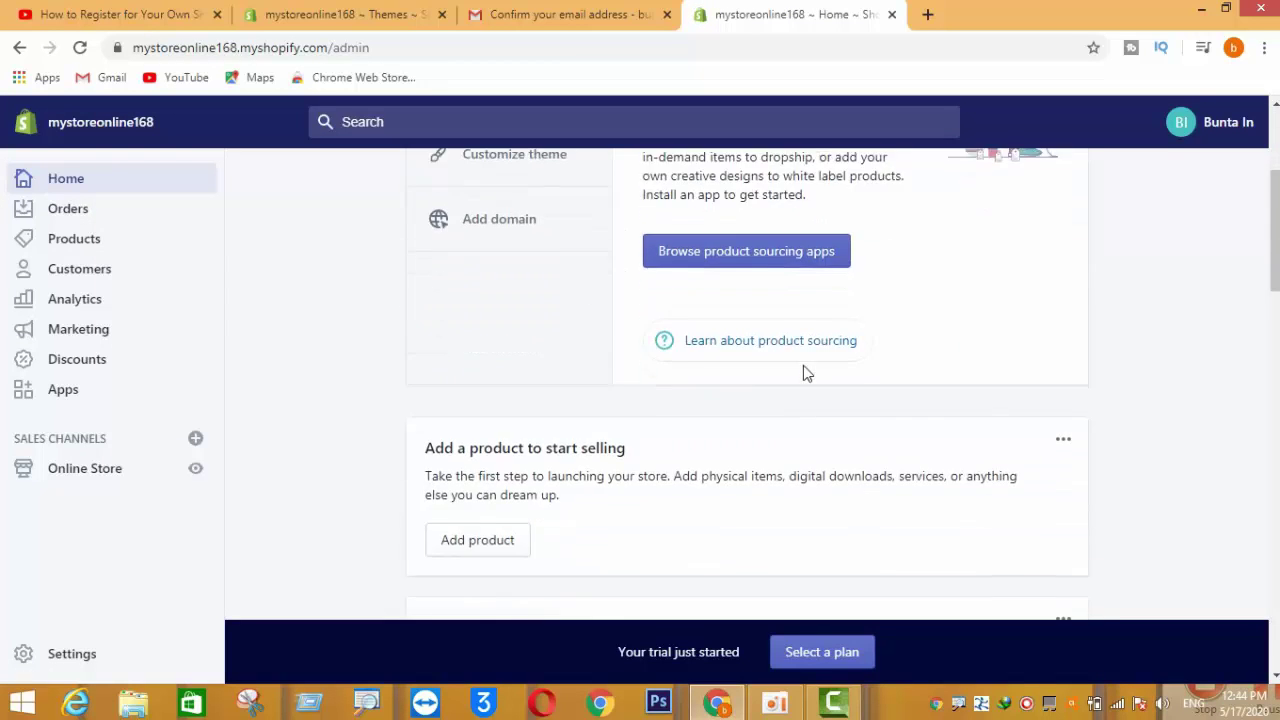
scroll(805, 375, down, 4)
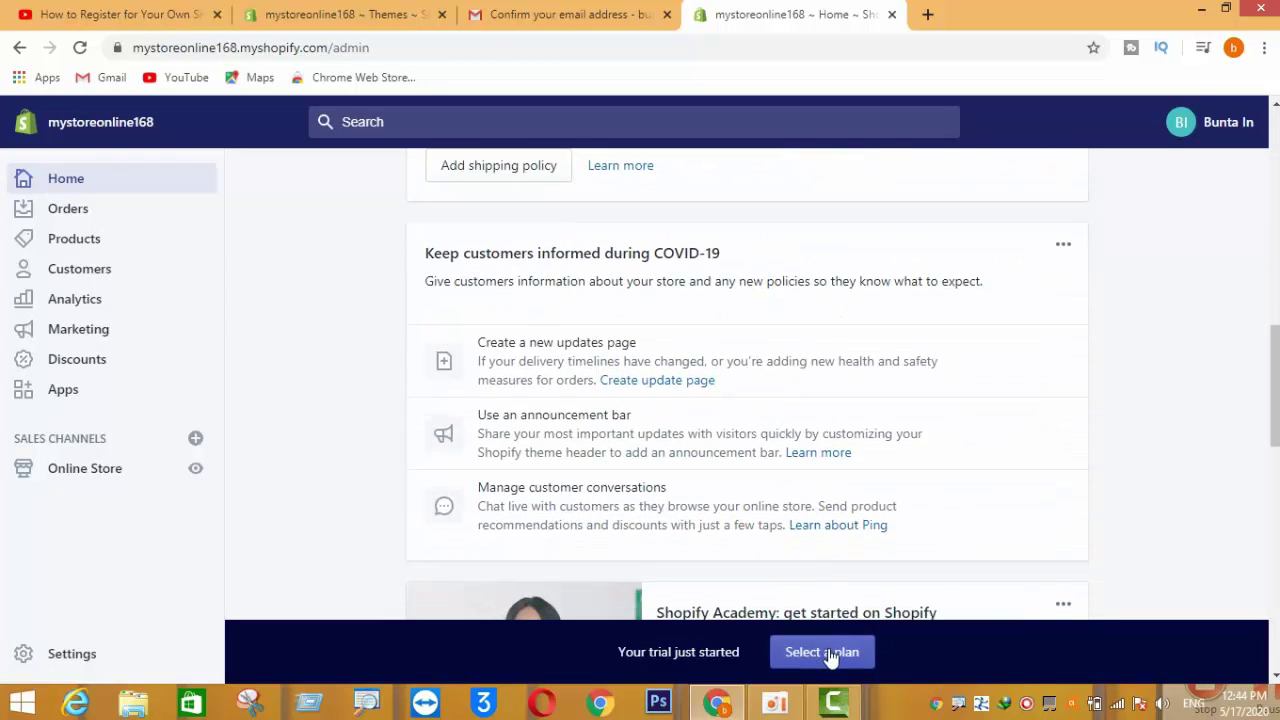
click(826, 652)
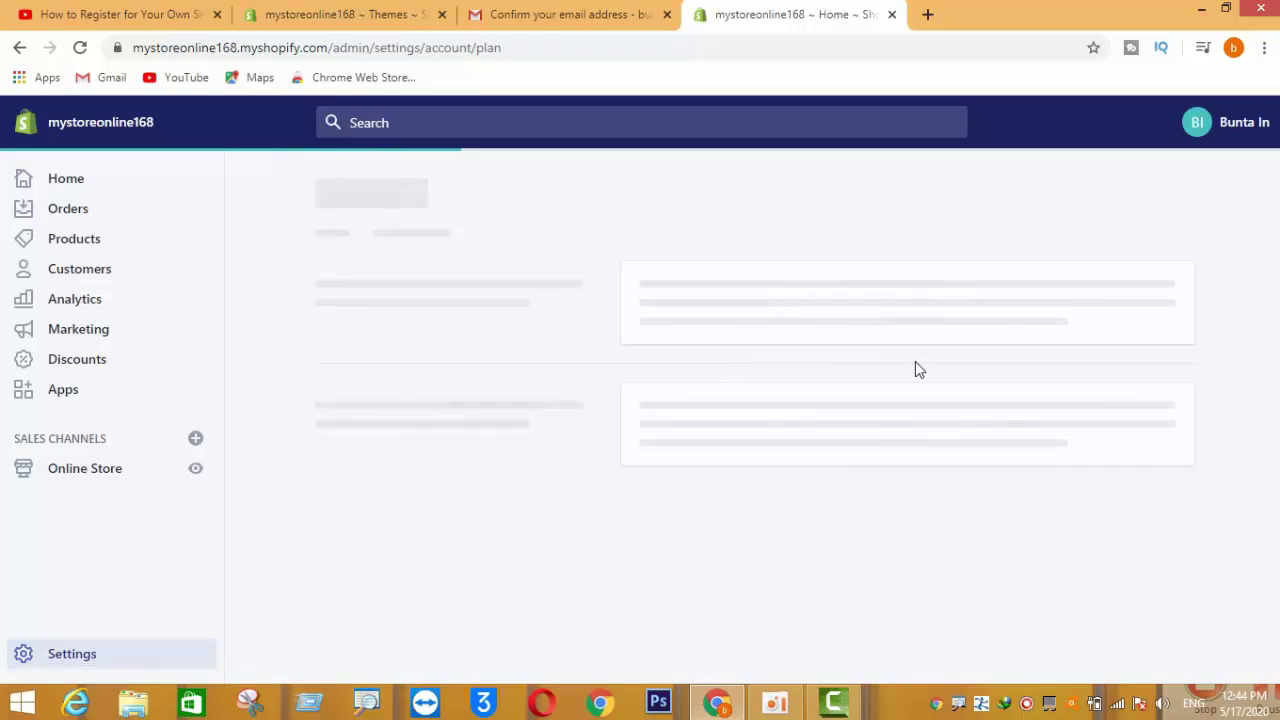
- Compare the plans, highlighting the $29 Basic Shopify, $79 Shopify and $299 Advanced Shopify monthly prices
scroll(900, 358, down, 4)
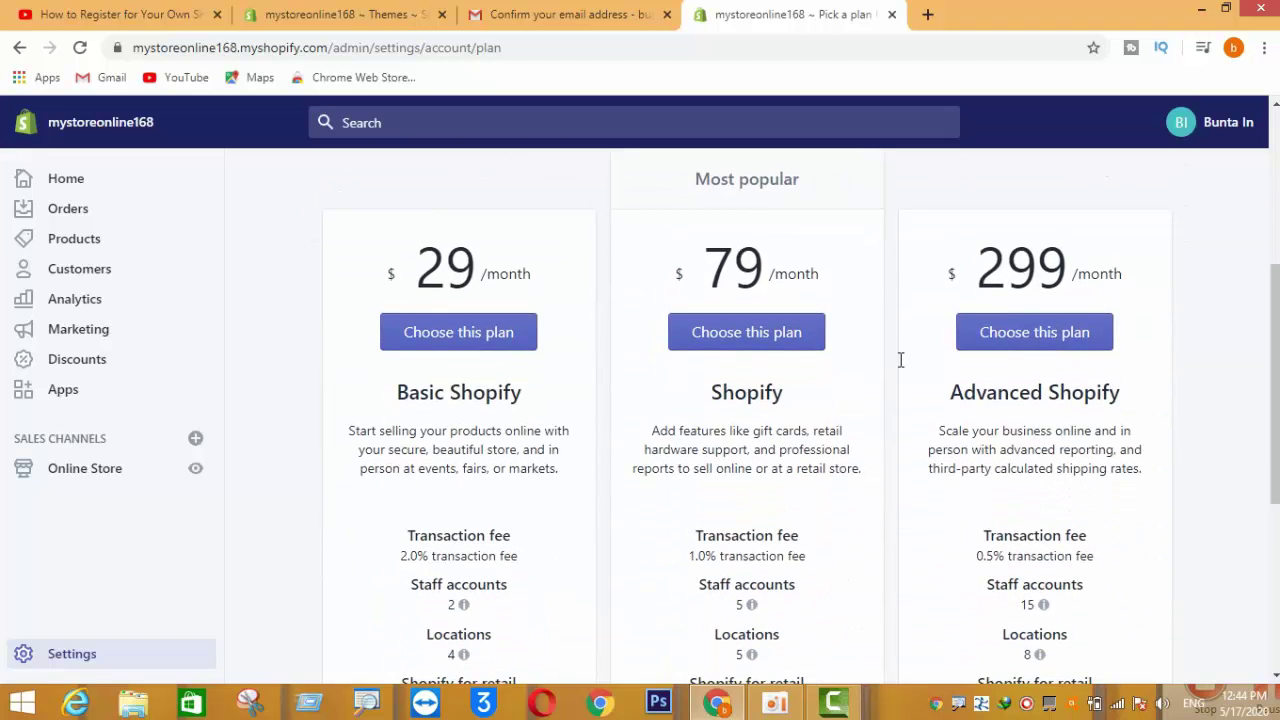
scroll(899, 362, up, 2)
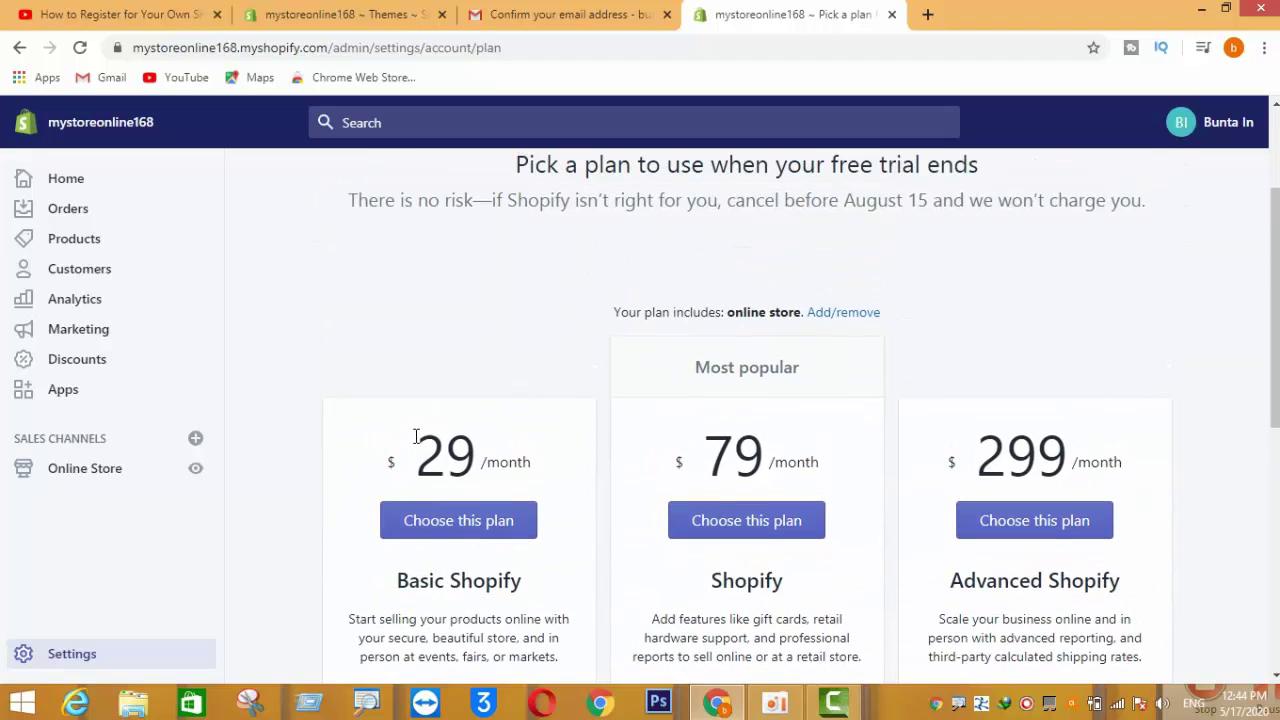
drag(415, 436, 600, 449)
drag(700, 440, 814, 449)
drag(1006, 455, 1120, 456)
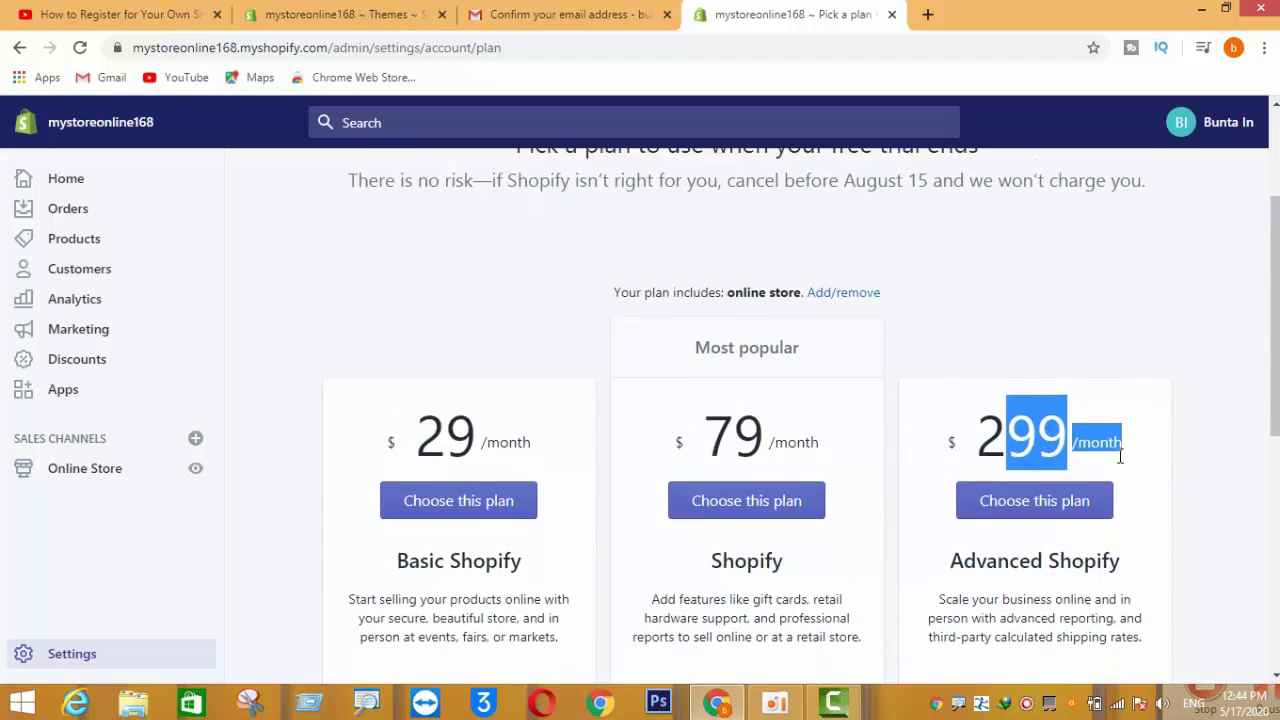
scroll(1120, 453, down, 3)
scroll(900, 410, up, 5)
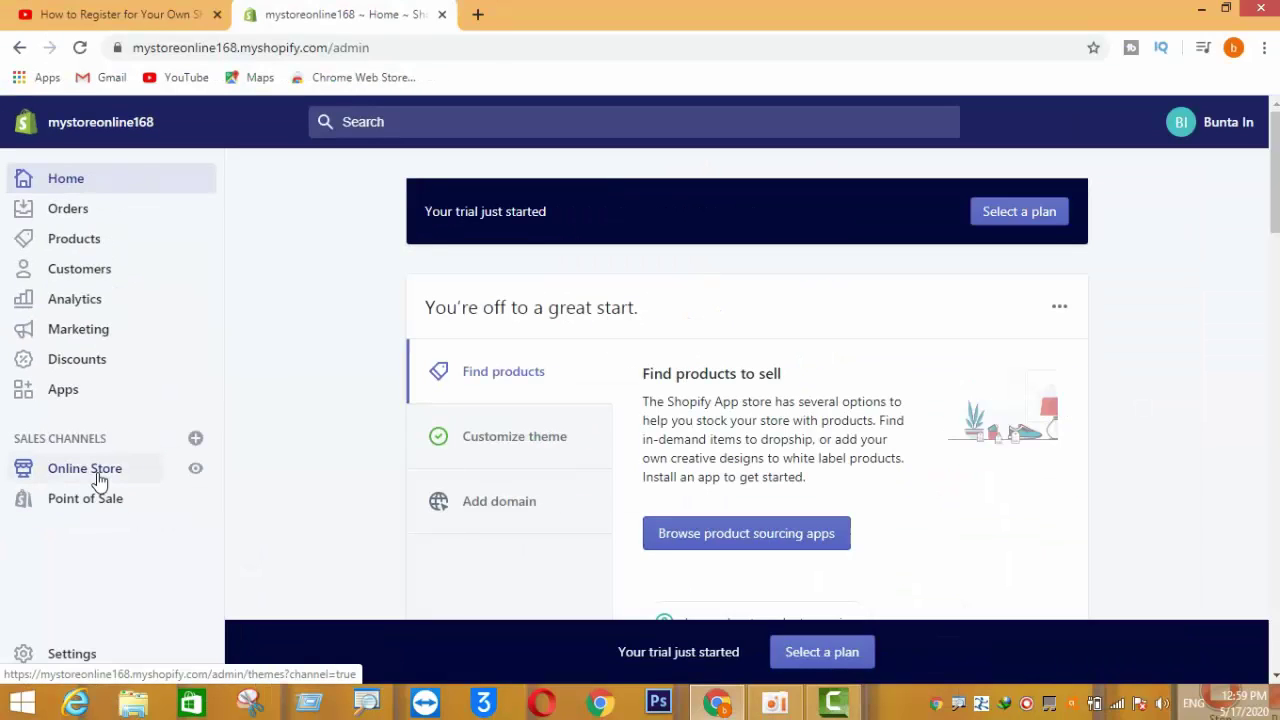
- Go to Online Store > Themes and scroll down to the Theme library and Free themes
click(170, 474)
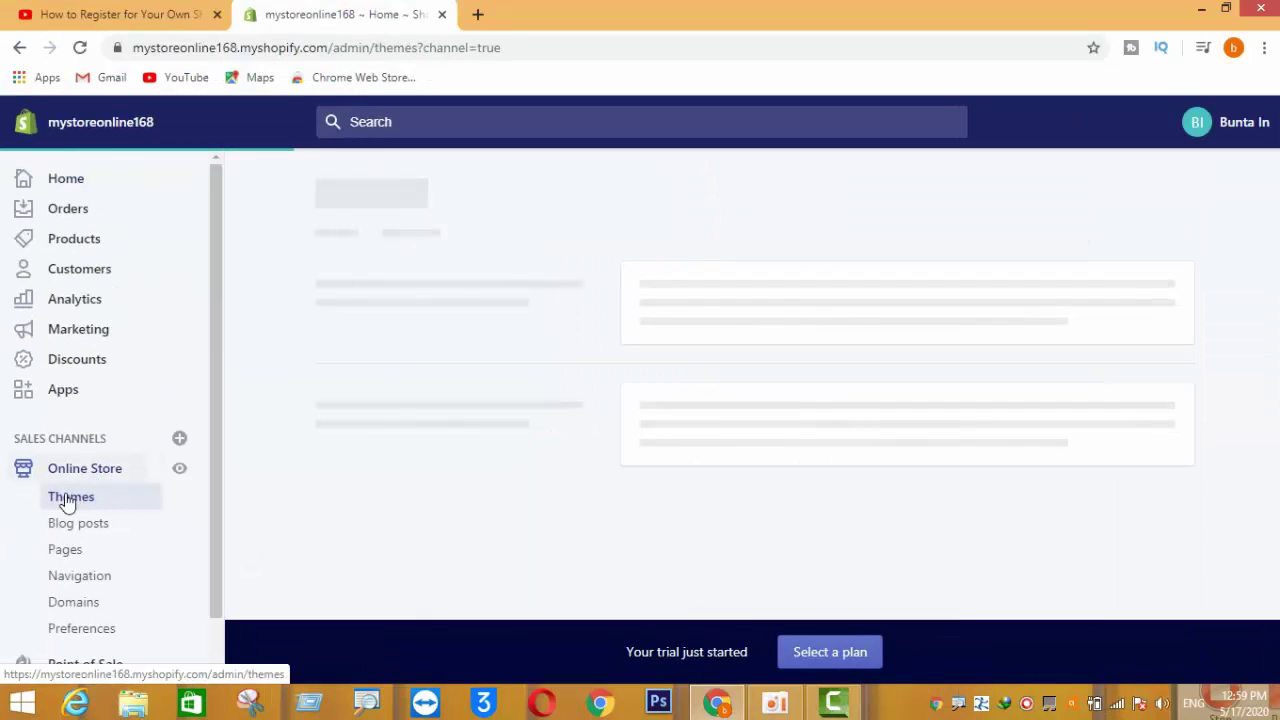
click(61, 500)
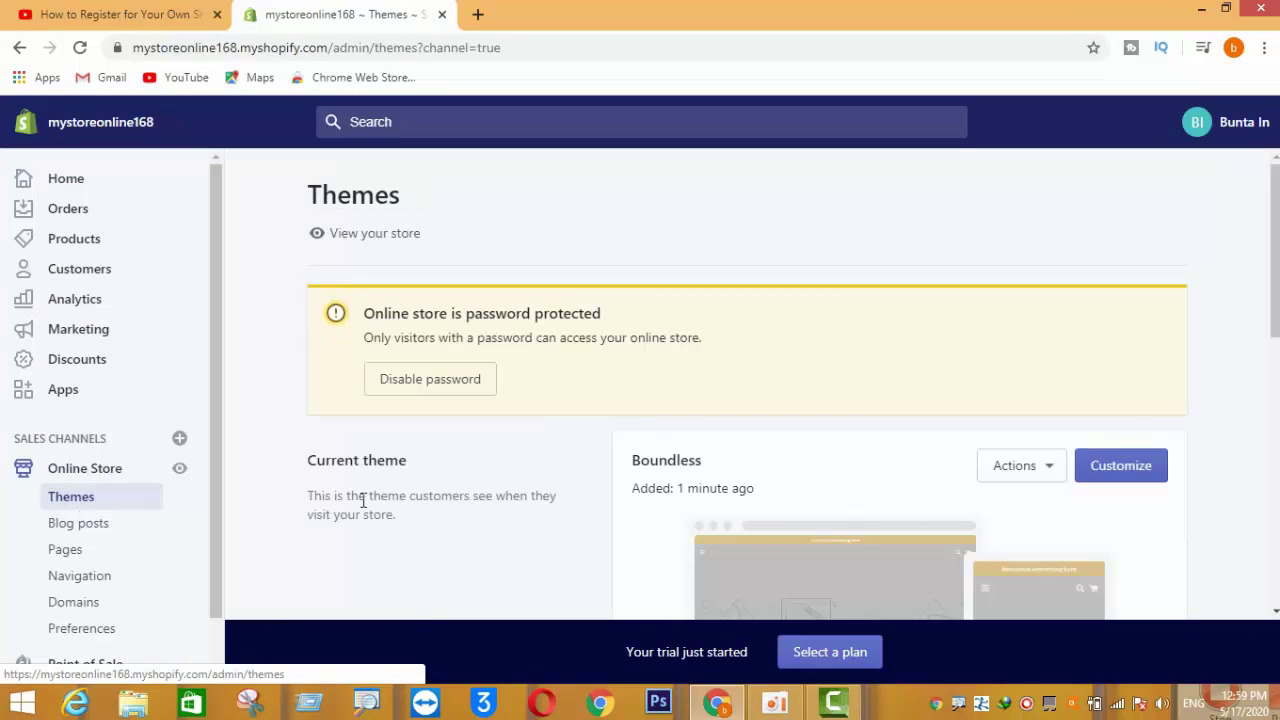
scroll(896, 485, down, 3)
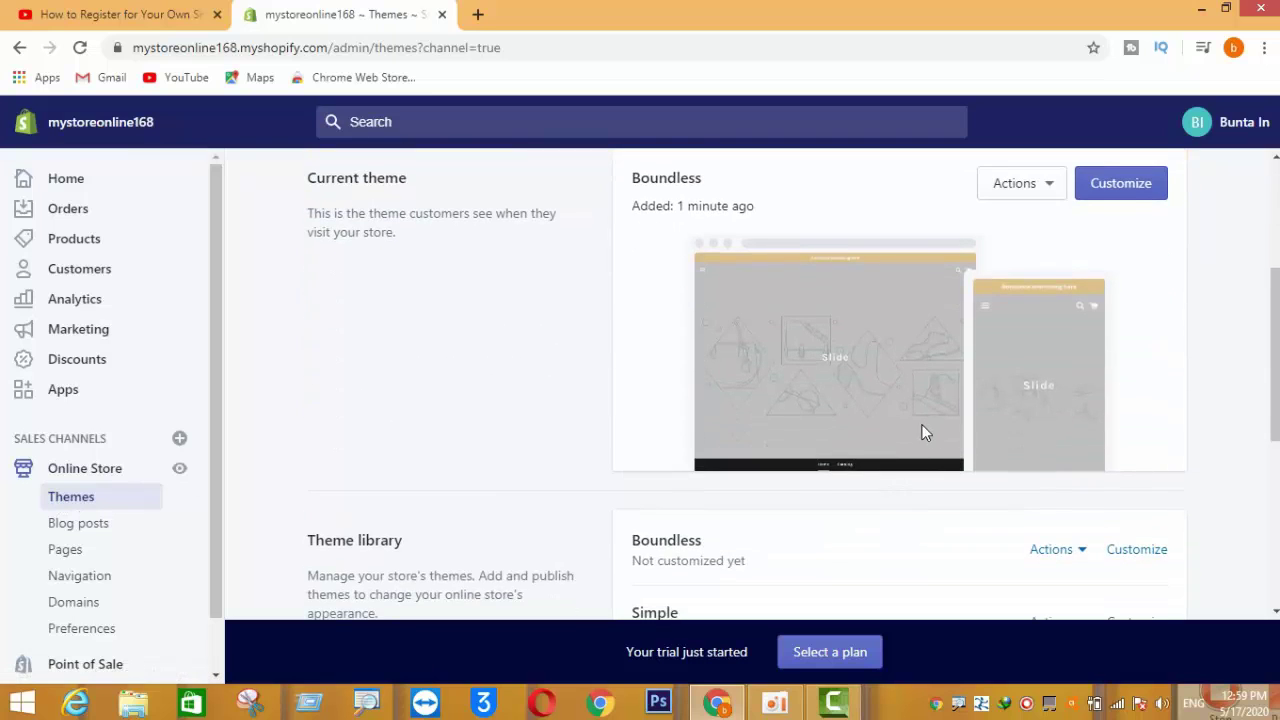
scroll(924, 432, down, 2)
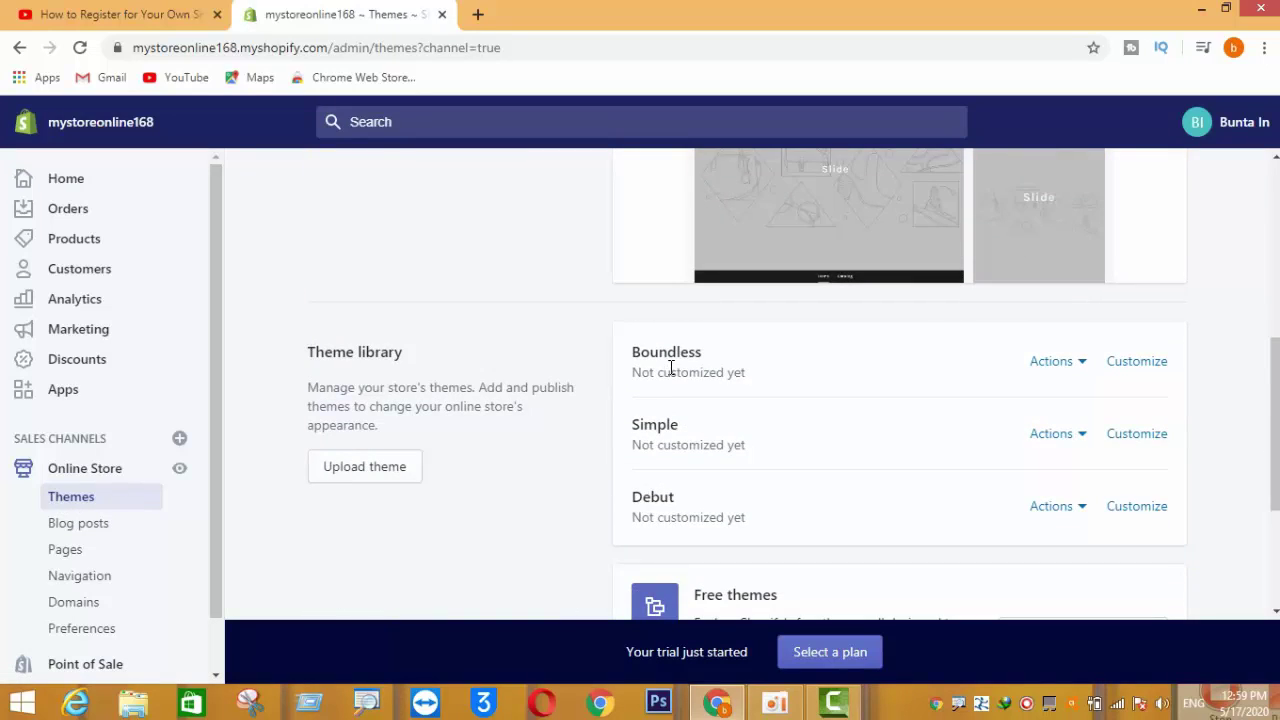
scroll(814, 431, down, 3)
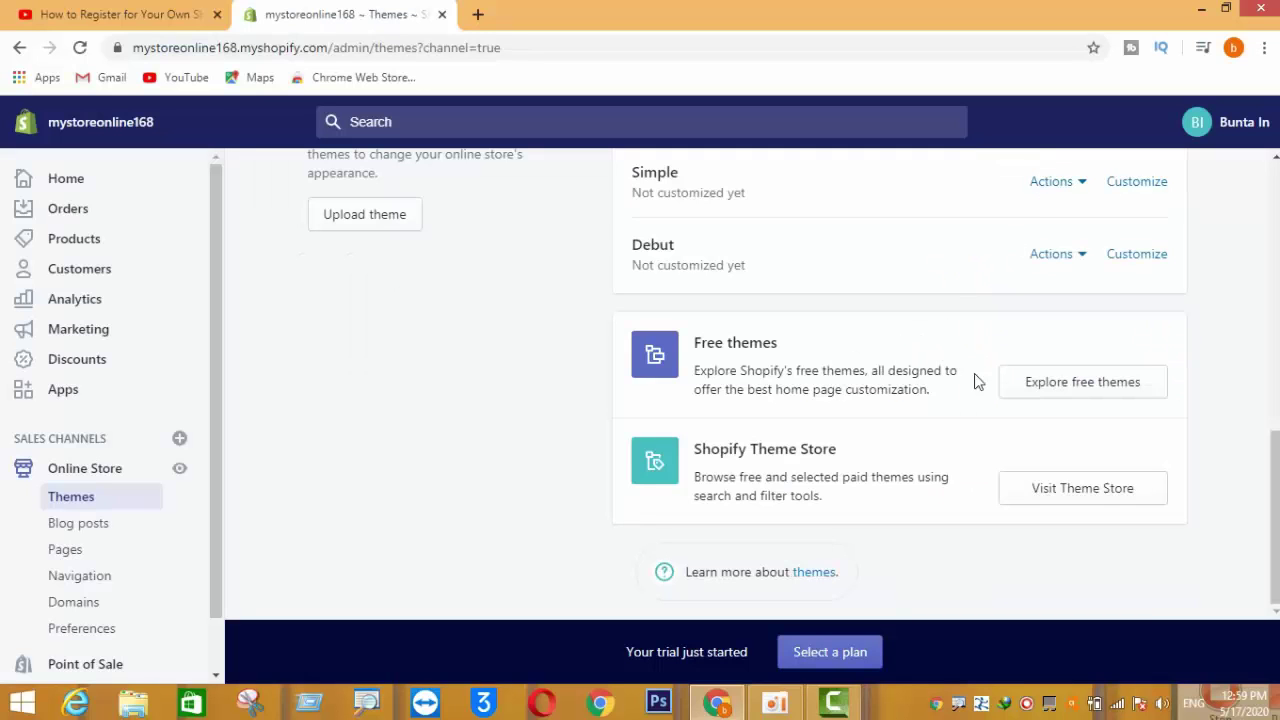
- Browse the free themes on offer and view the Simple theme's details
click(1063, 390)
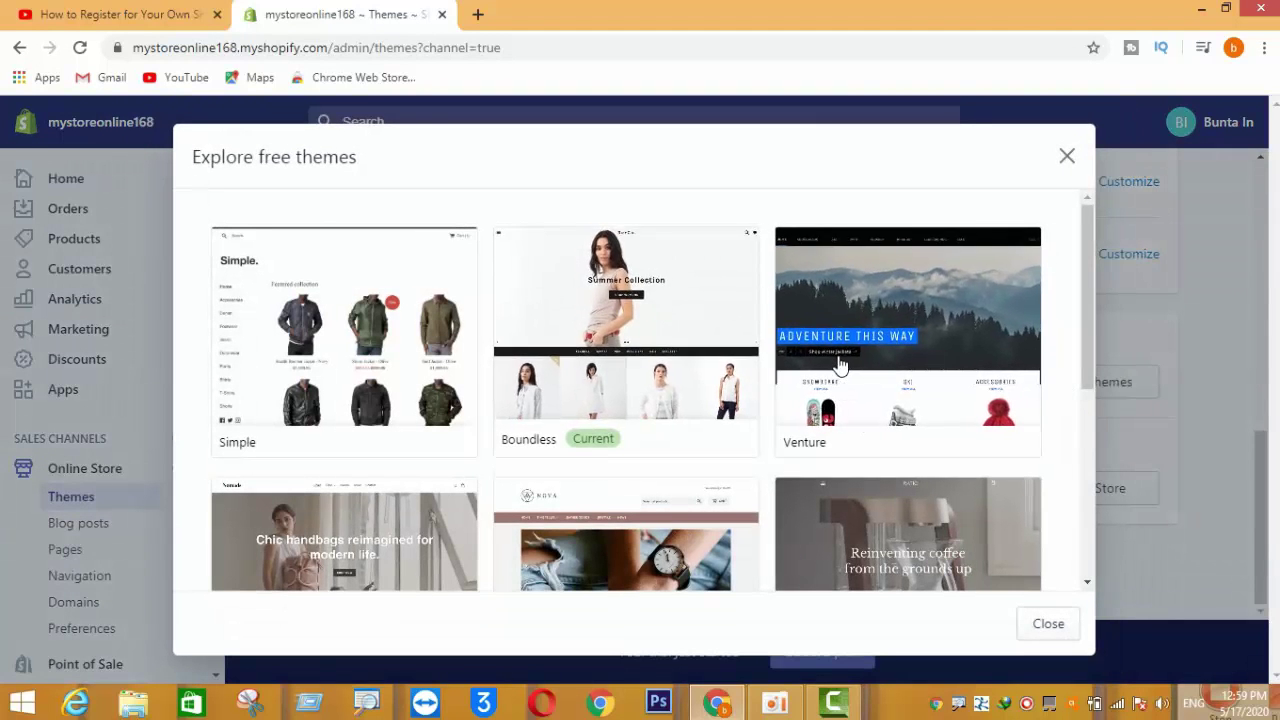
scroll(838, 365, down, 3)
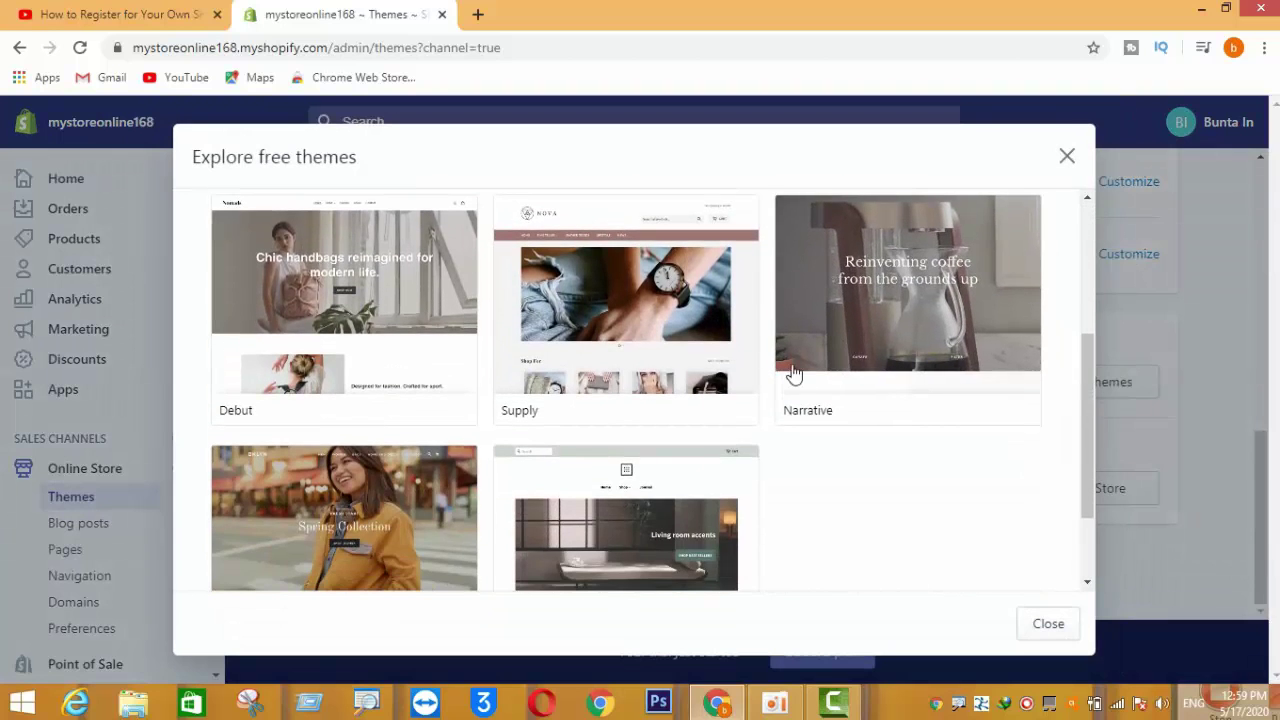
scroll(793, 373, down, 1)
scroll(793, 372, up, 3)
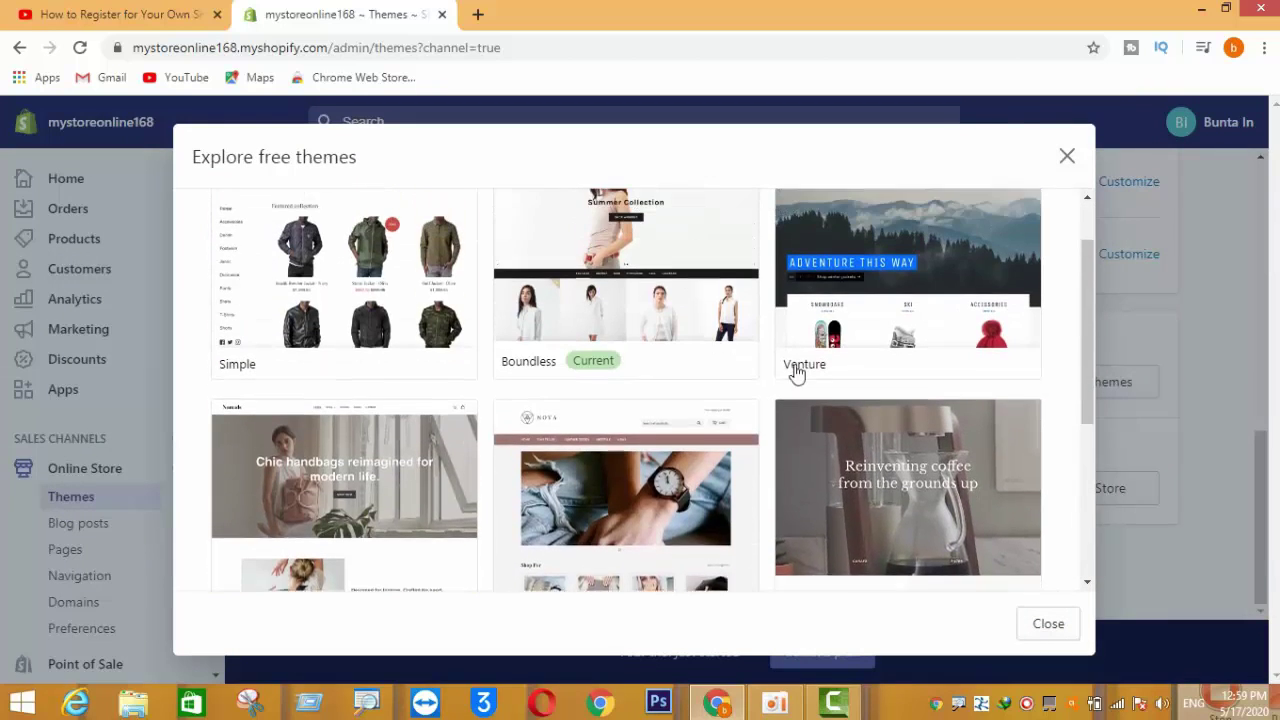
click(346, 334)
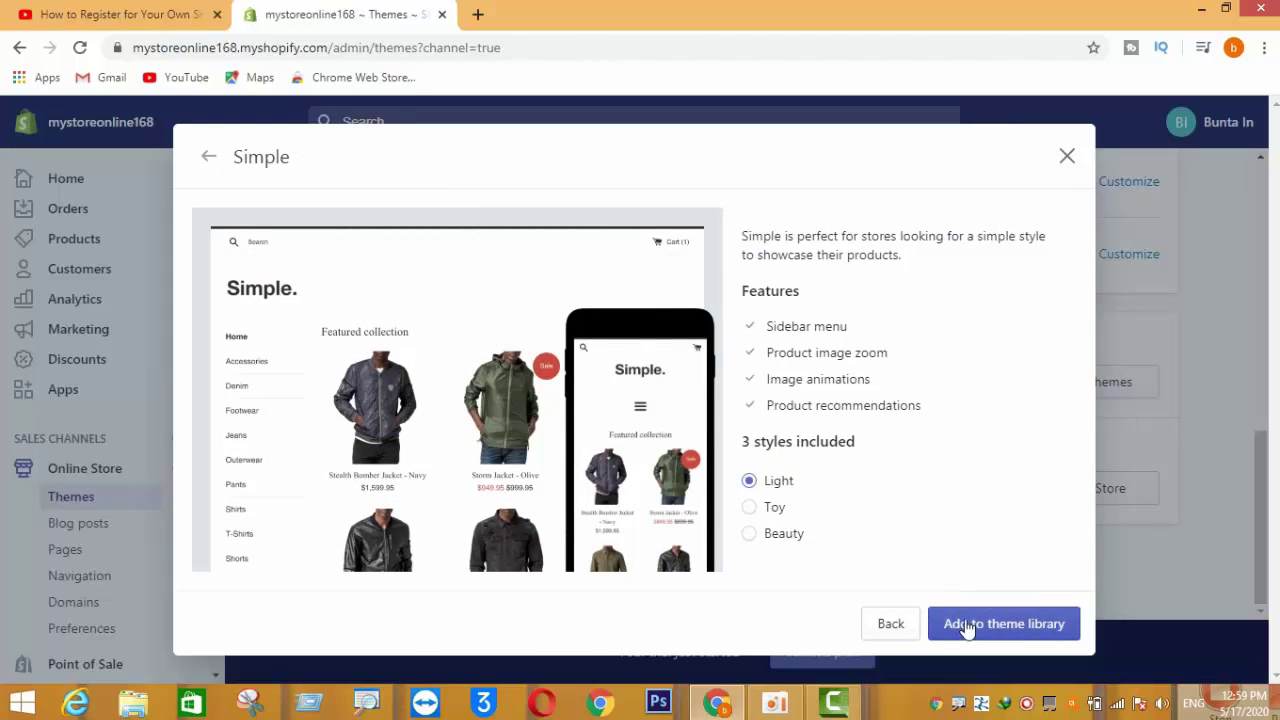
- Preview Simple's Toy and Beauty styles, then add the Light style to the theme library
click(749, 508)
click(751, 534)
click(750, 481)
click(990, 625)
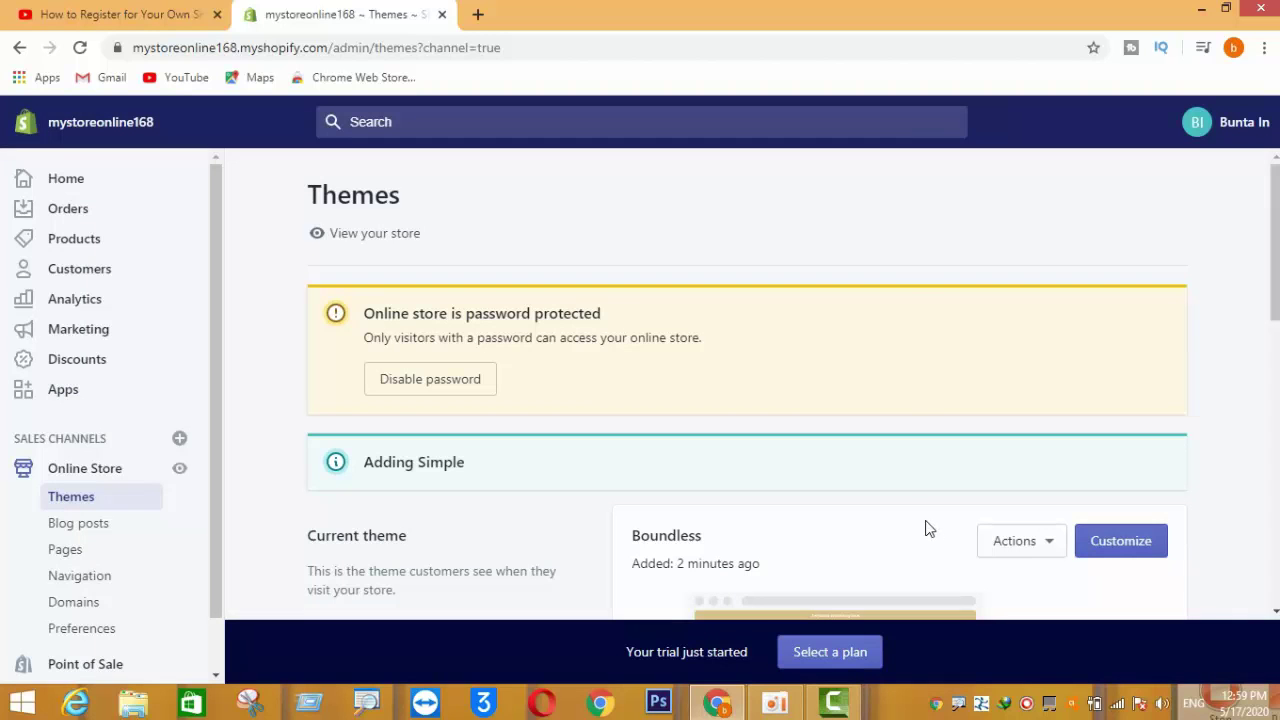
- Find the Simple theme tagged Just added in the theme library and start customizing it
scroll(899, 480, down, 2)
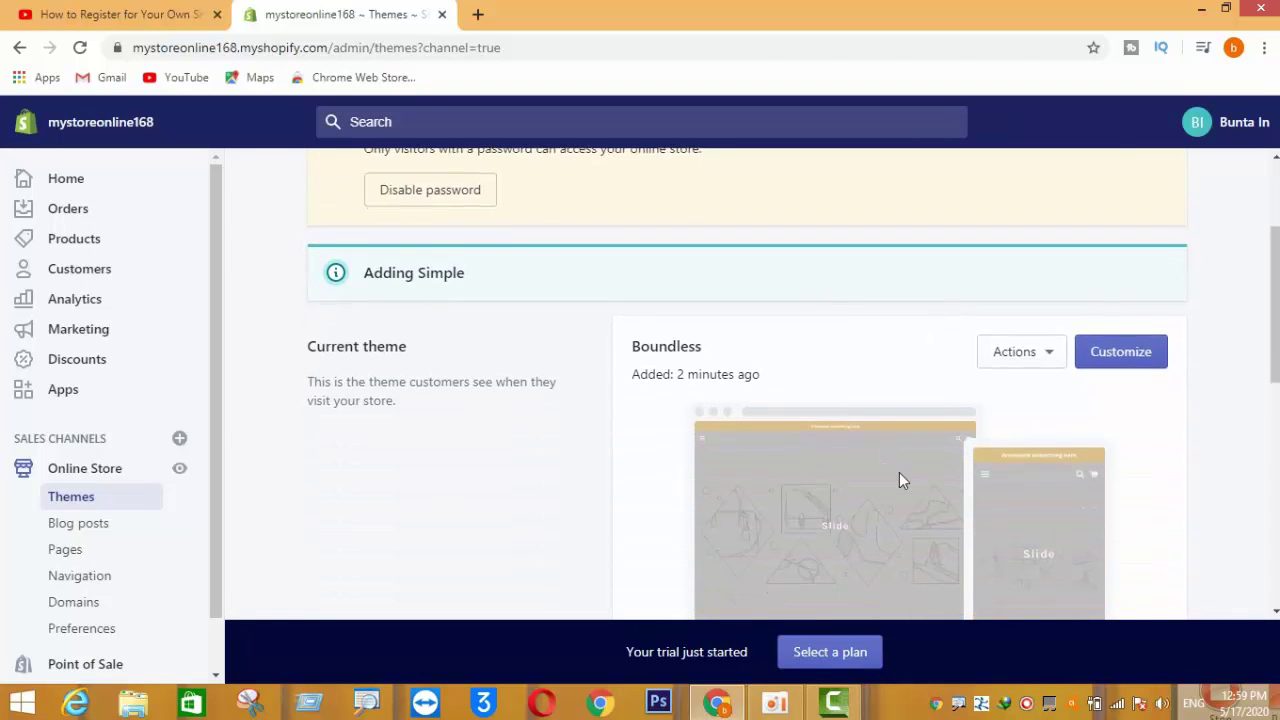
scroll(899, 472, down, 2)
scroll(899, 472, down, 1)
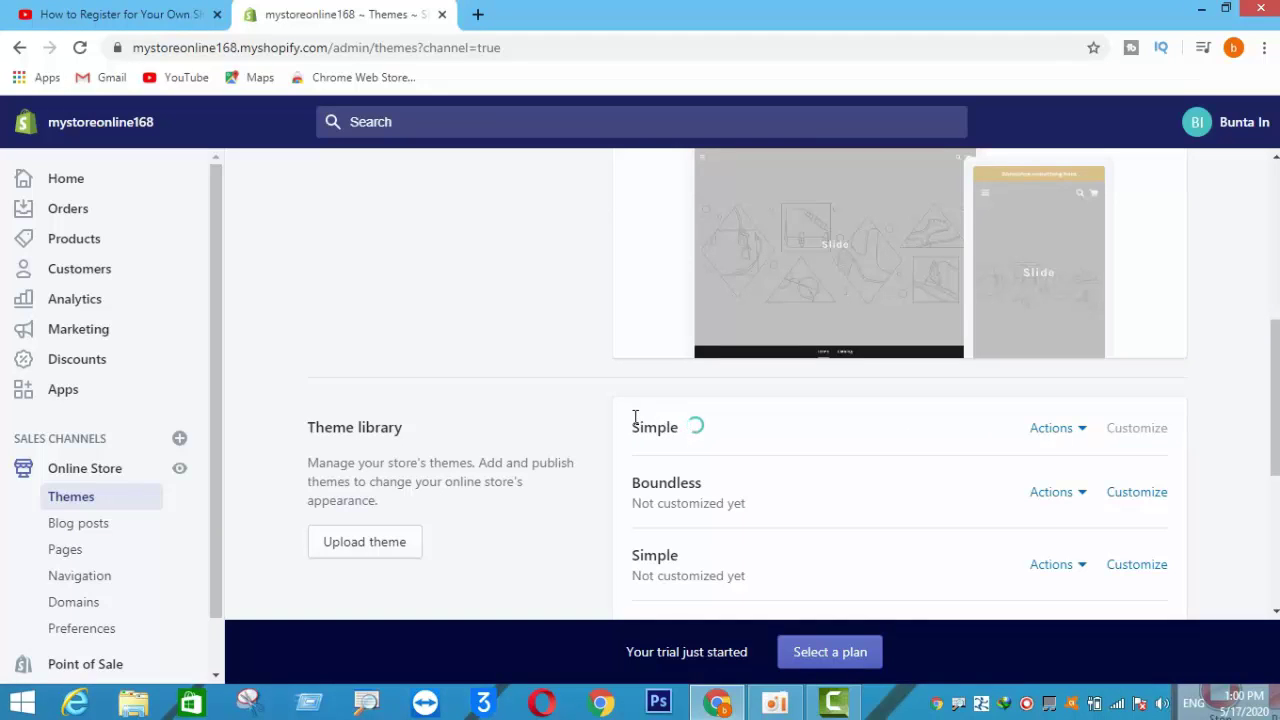
drag(641, 427, 730, 427)
click(799, 433)
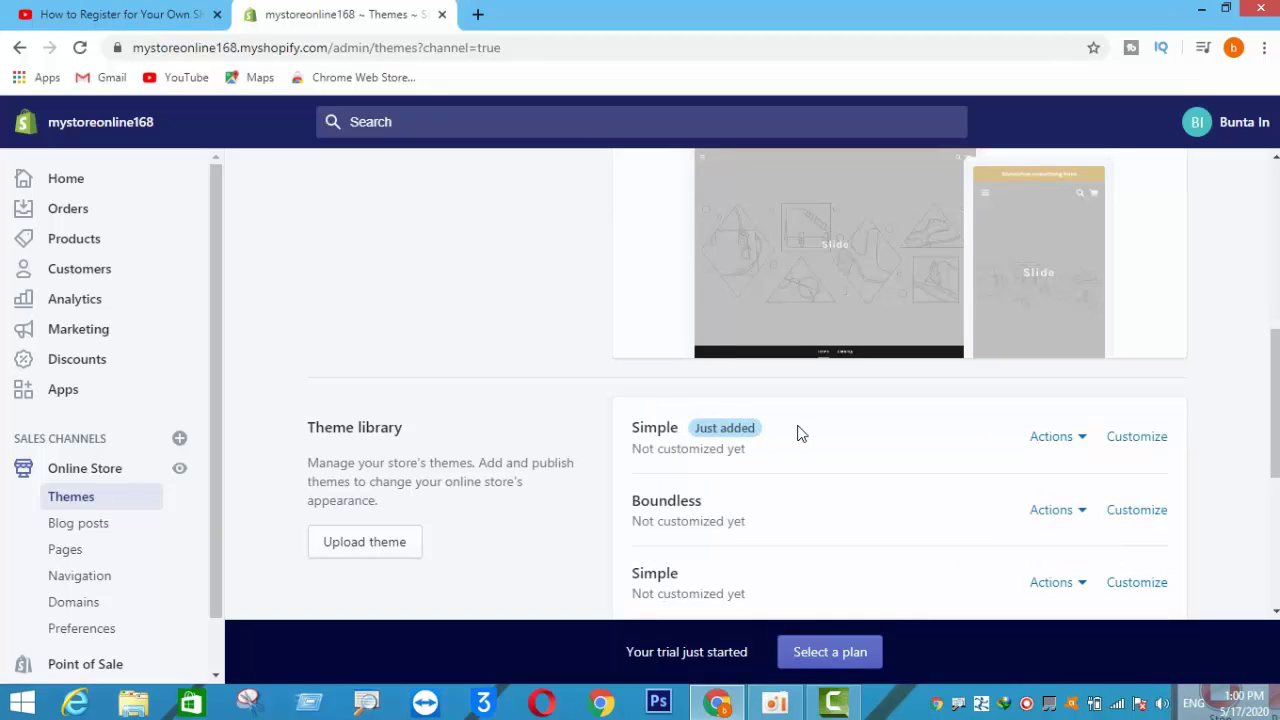
click(1134, 440)
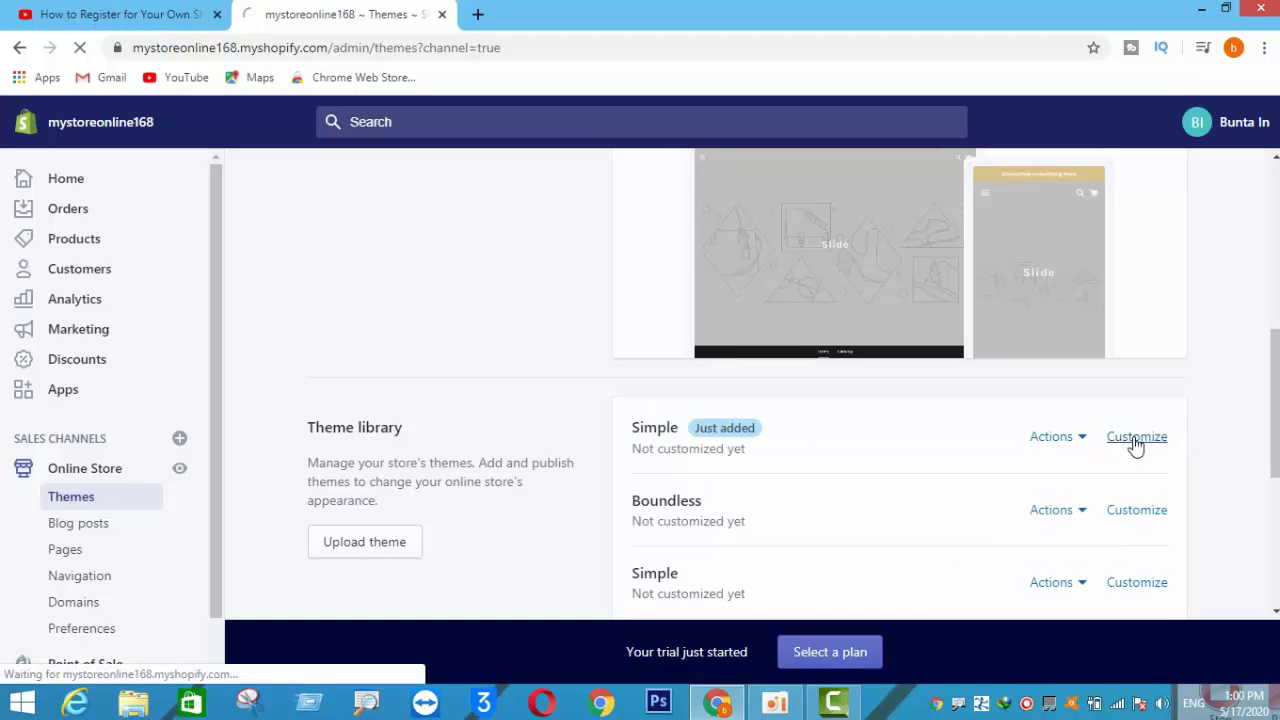